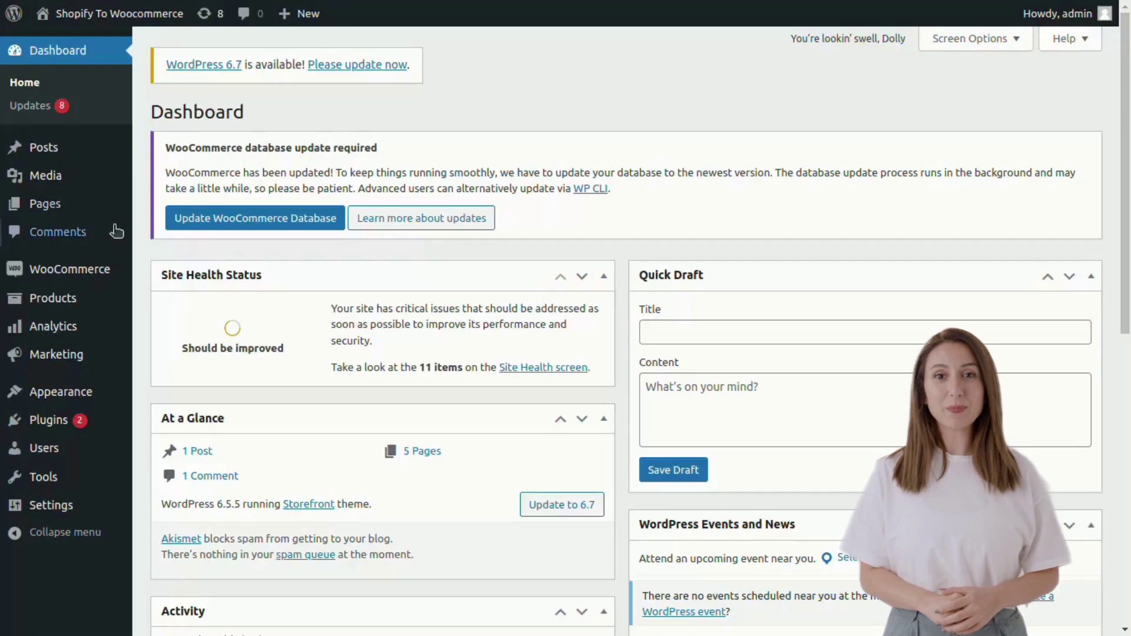
# - Go to the Shopify to Woocommerce tab in WooCommerce settings
pyautogui.moveTo(86, 274)
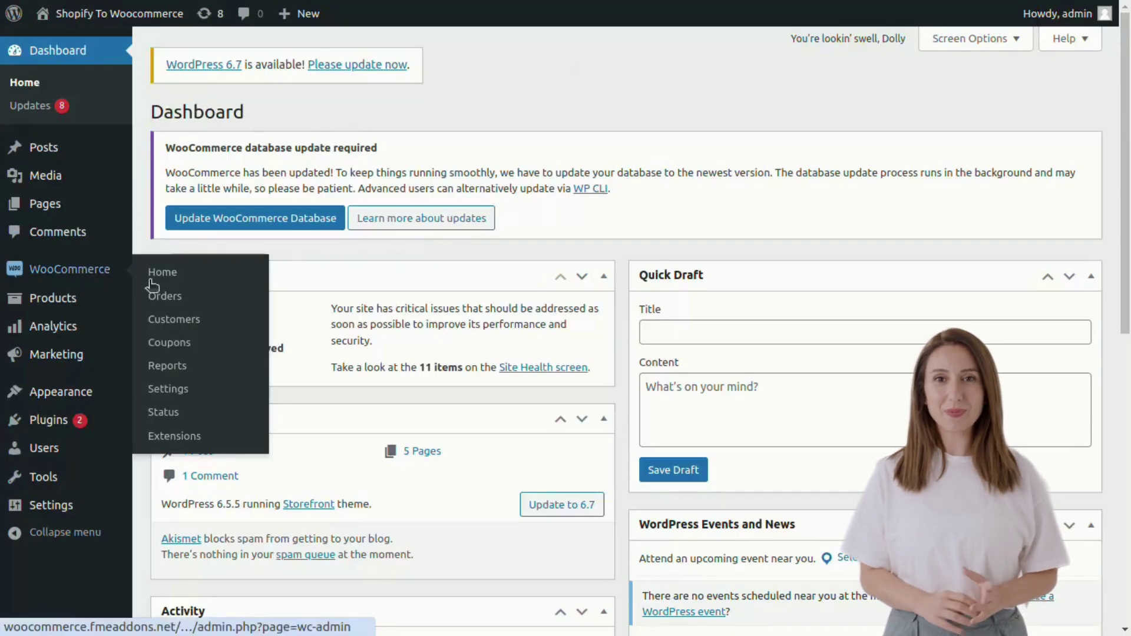
pyautogui.click(165, 387)
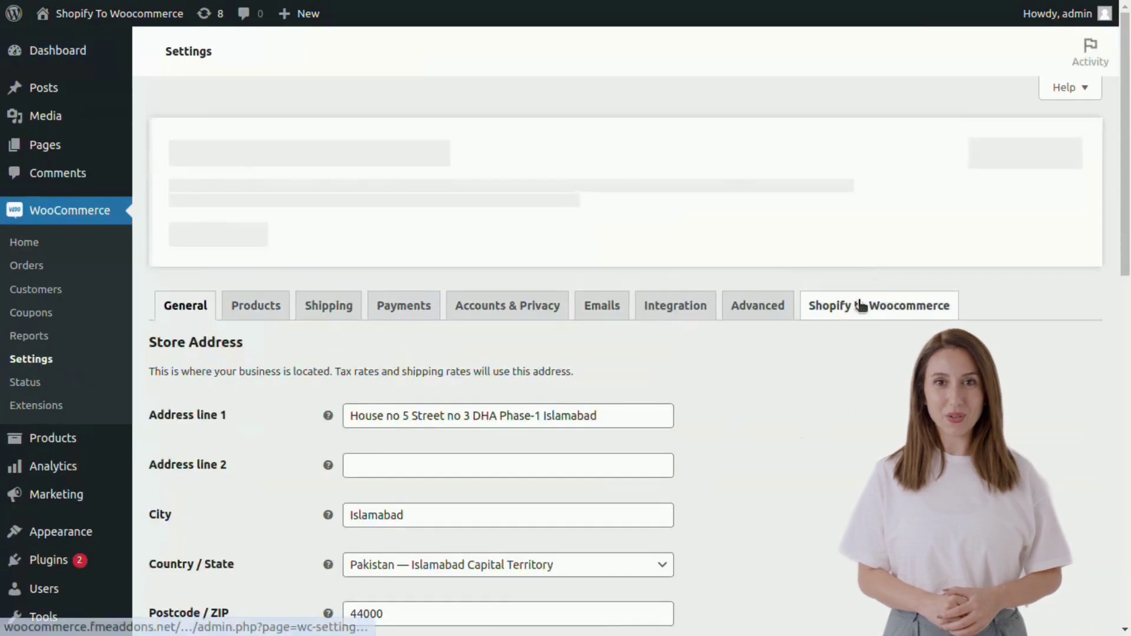
pyautogui.click(883, 298)
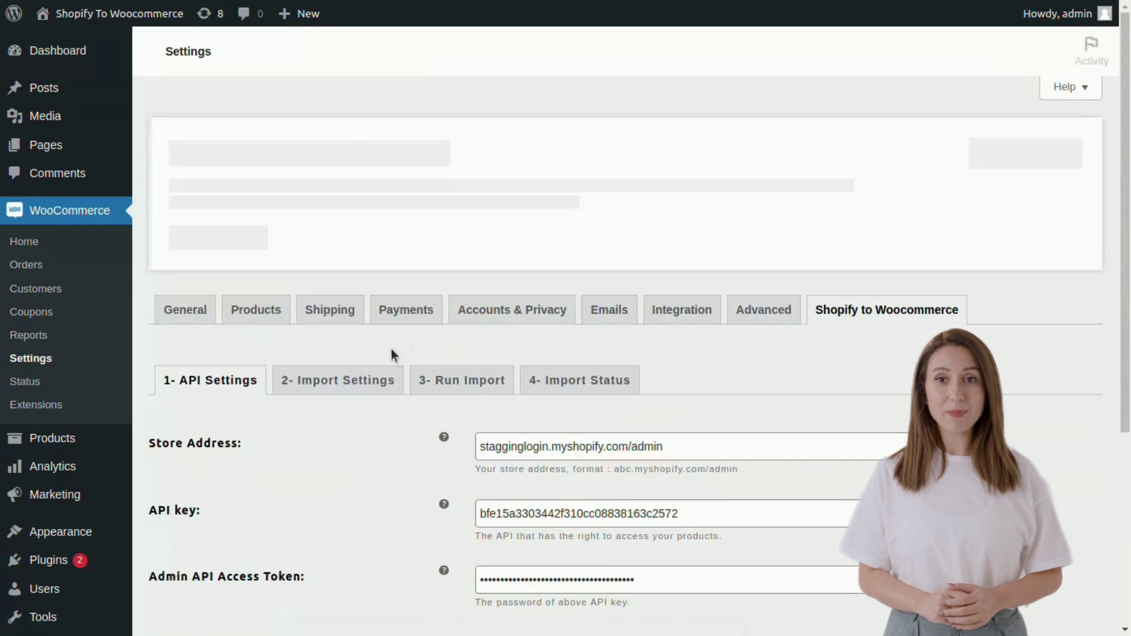
# - Toggle the import-complete email notification on and back off, then test the Shopify store connection
pyautogui.scroll(-2, 236, 383)
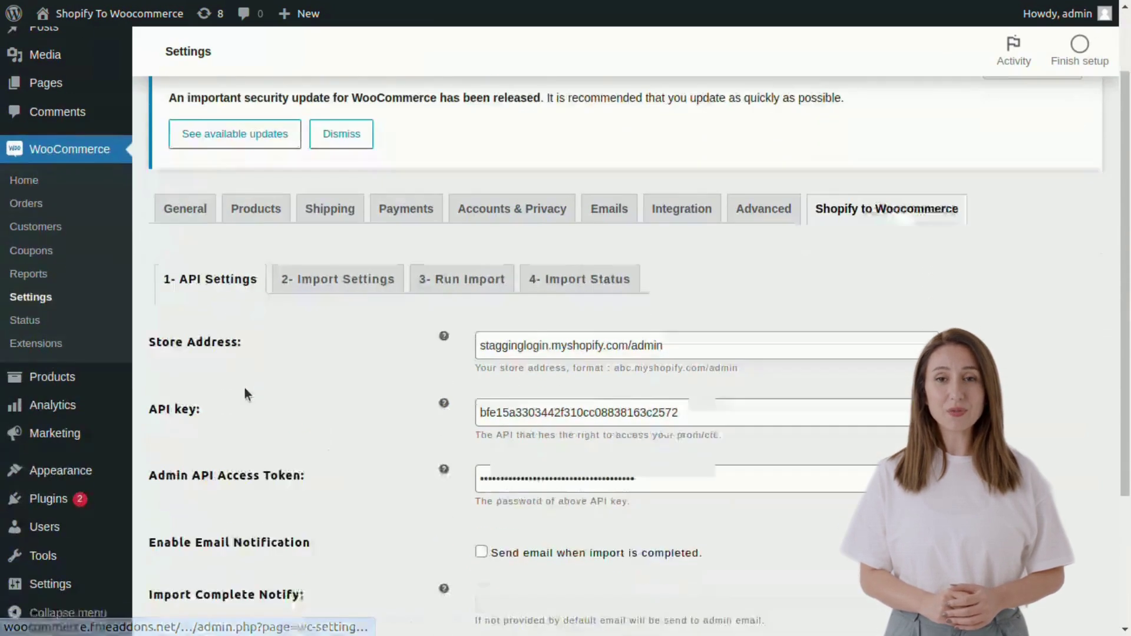
pyautogui.scroll(-2, 413, 336)
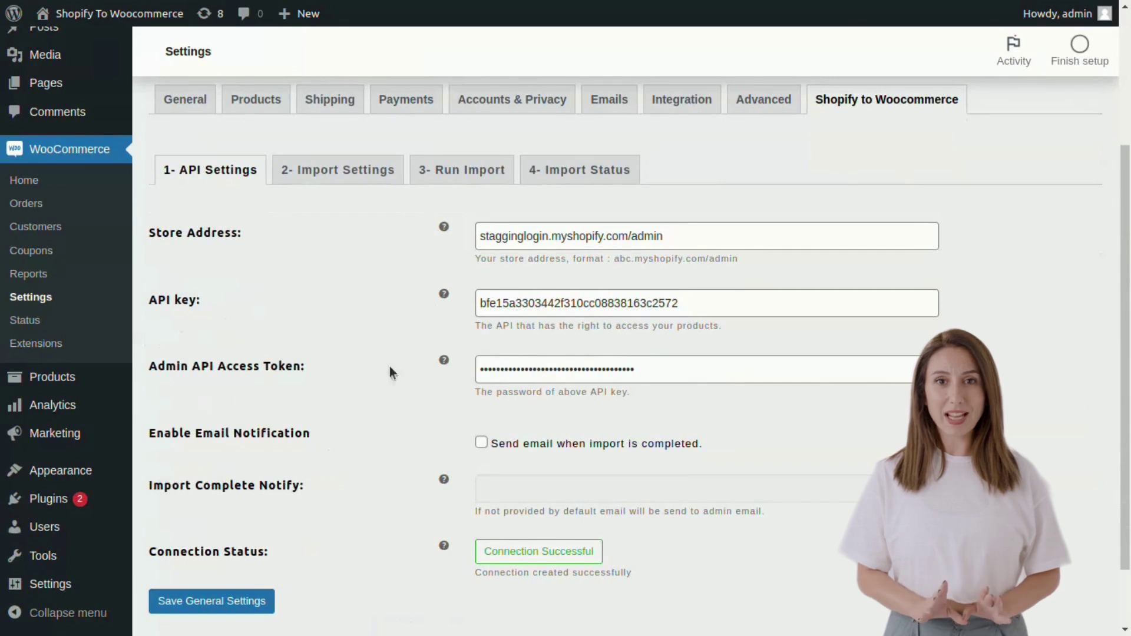
pyautogui.scroll(-2, 523, 360)
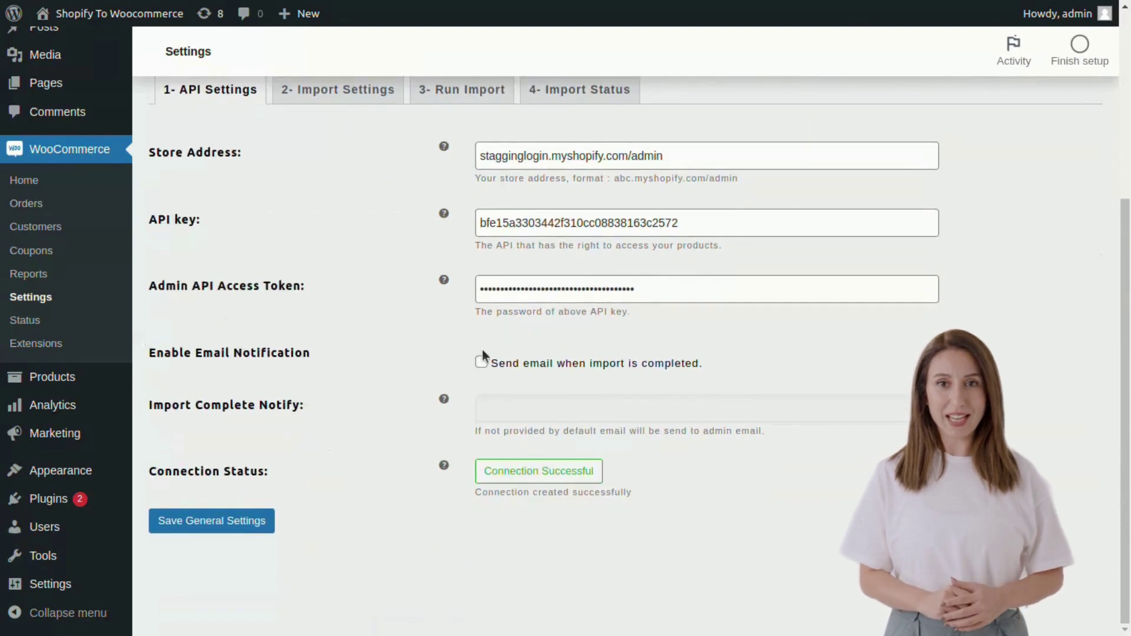
pyautogui.click(481, 363)
pyautogui.click(481, 362)
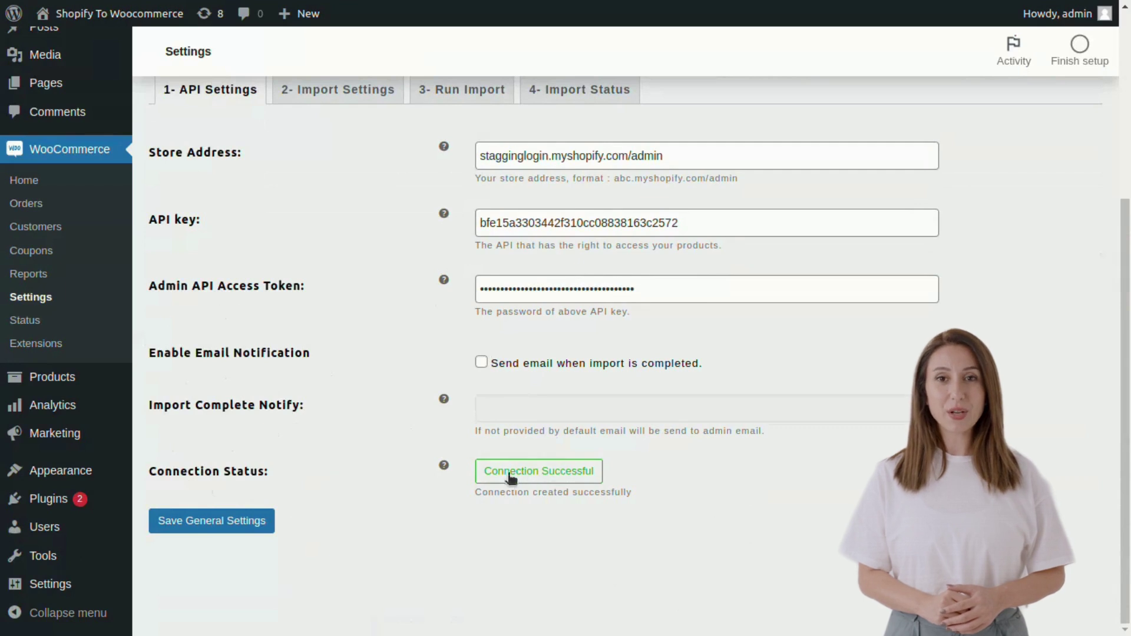
pyautogui.click(531, 475)
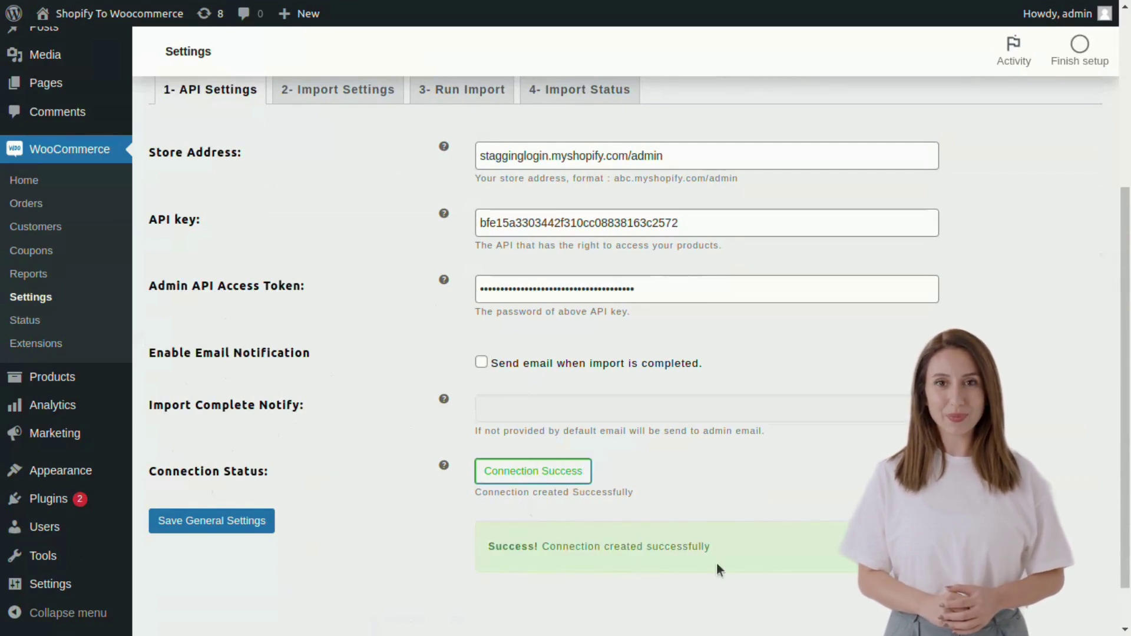
# - Save the API connection settings and bring up the Products import settings showing 6 products
pyautogui.click(182, 523)
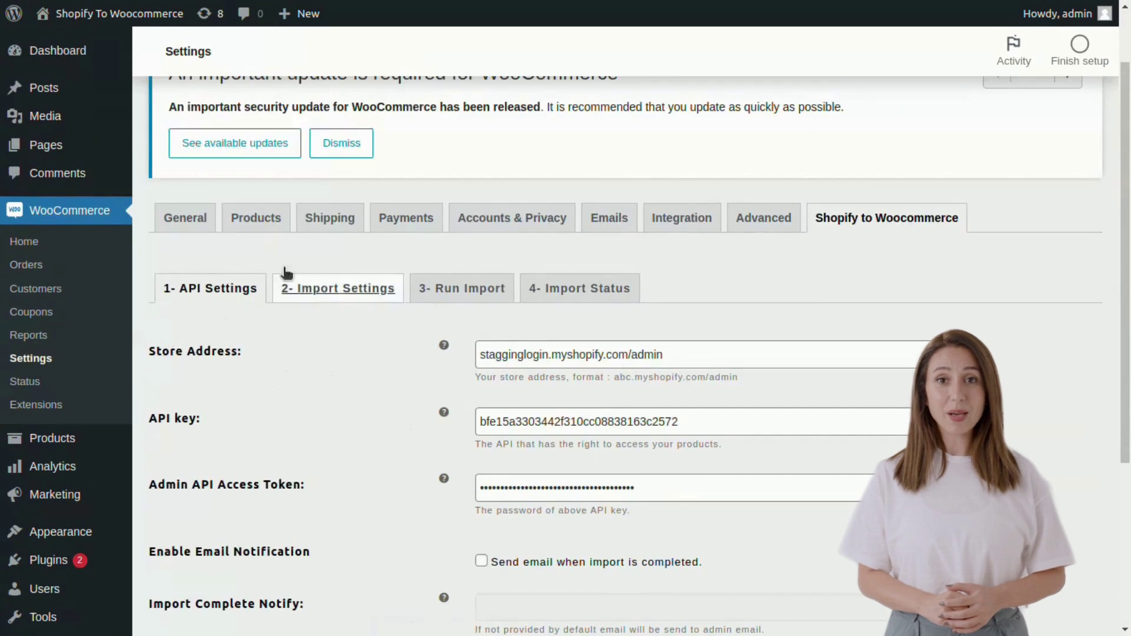
pyautogui.click(312, 292)
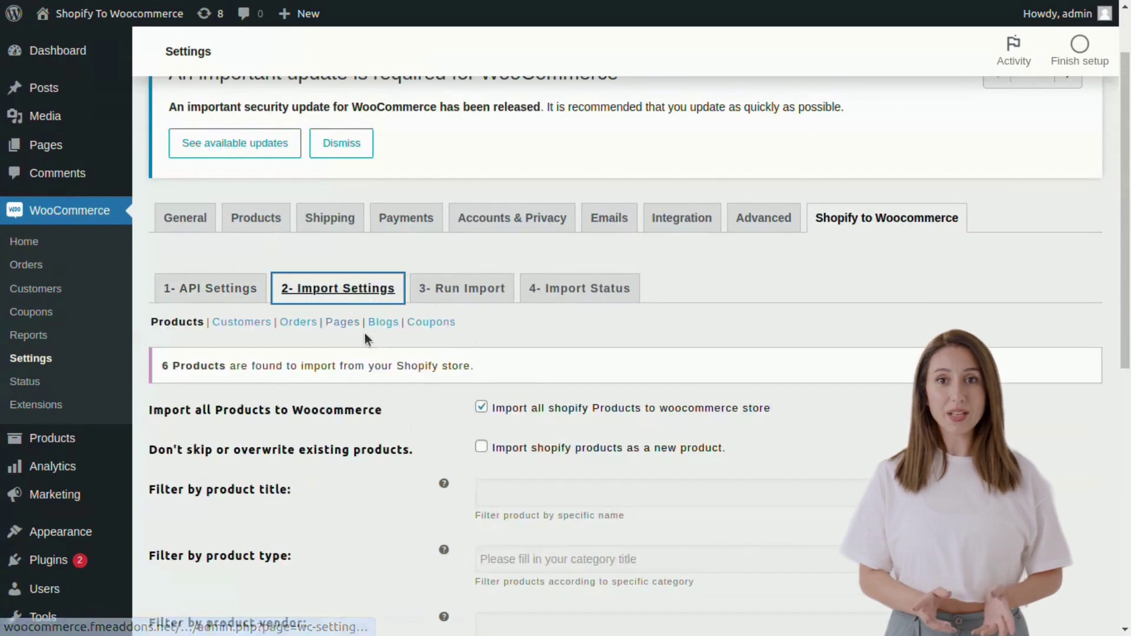
pyautogui.scroll(-2, 226, 236)
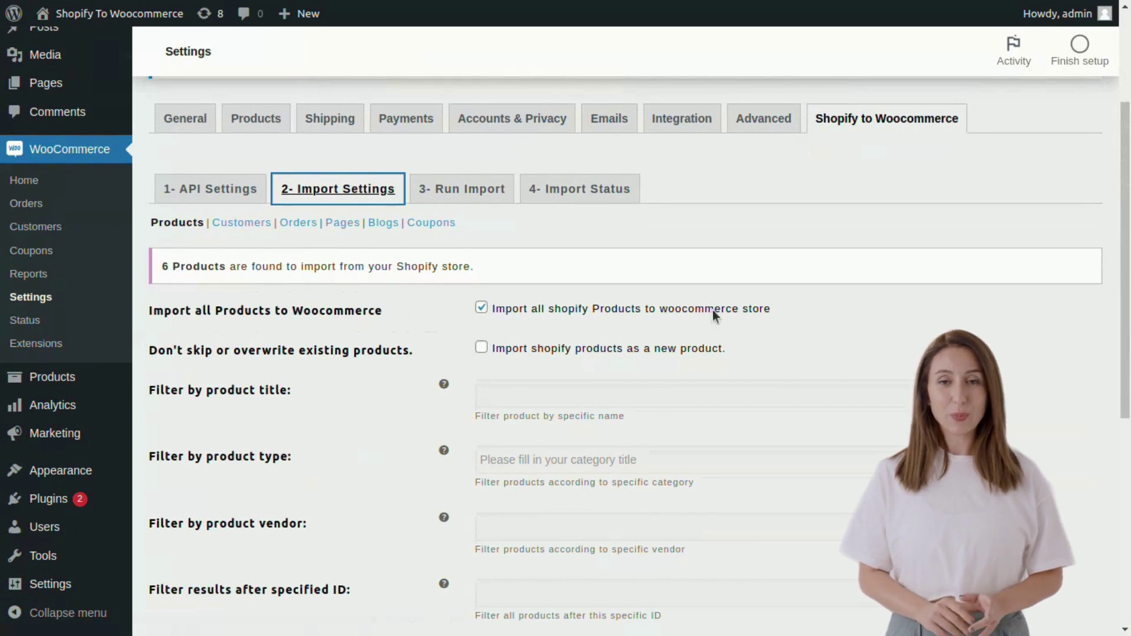
# - Toggle import-as-new-products, disable import-all, and keep product status All and product types as categories
pyautogui.click(482, 349)
pyautogui.click(482, 349)
pyautogui.click(481, 308)
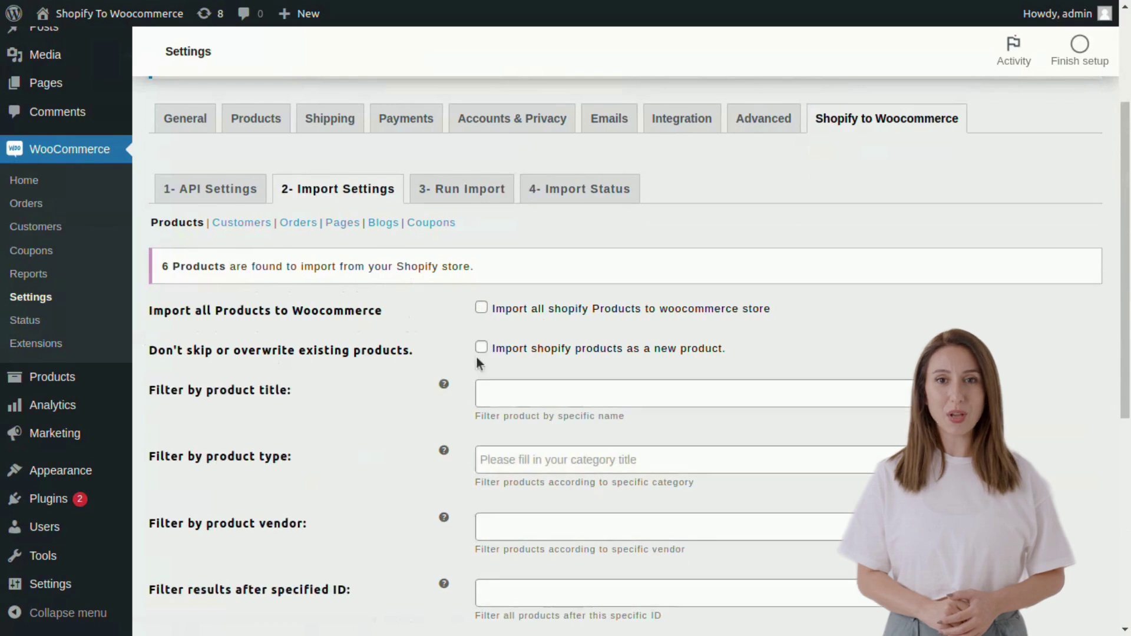
pyautogui.scroll(-3, 381, 395)
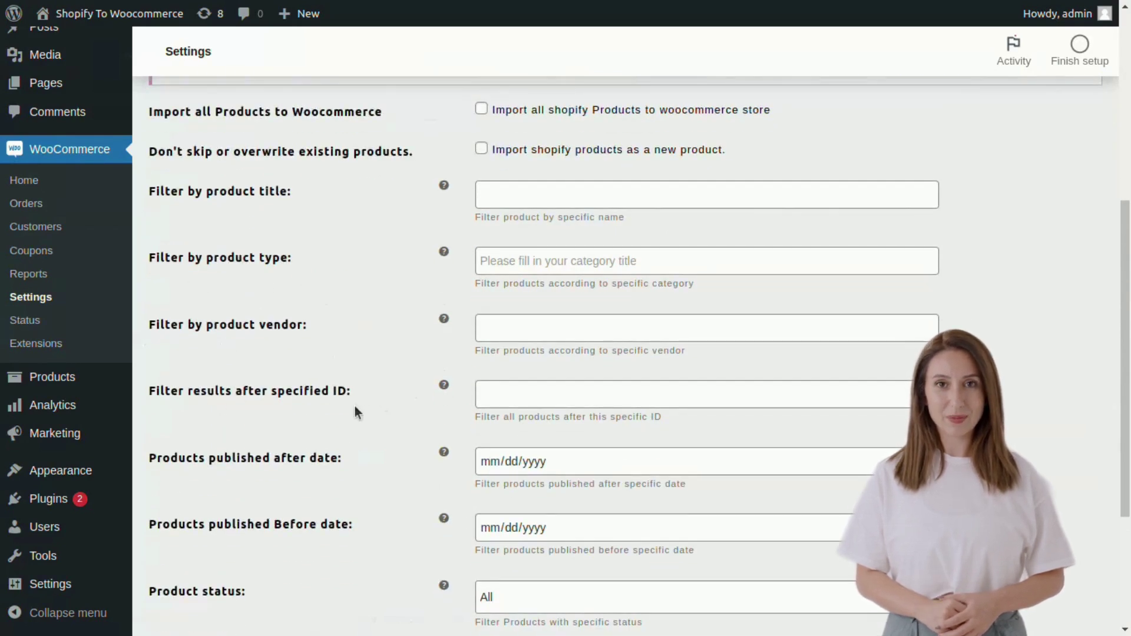
pyautogui.scroll(-2, 355, 410)
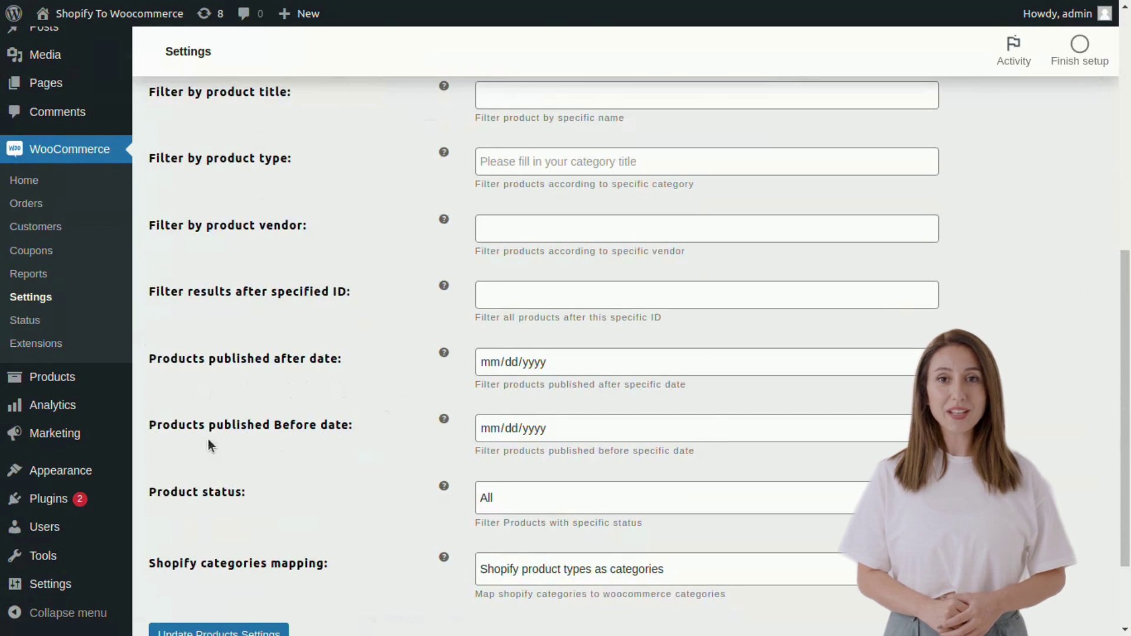
pyautogui.scroll(-2, 412, 483)
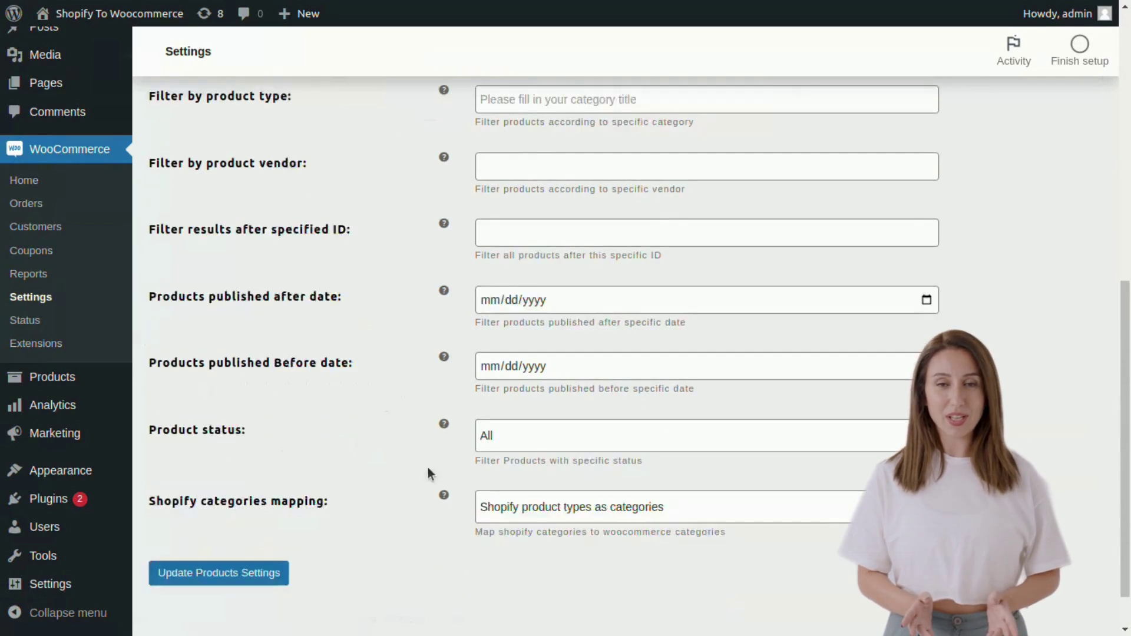
pyautogui.click(677, 402)
pyautogui.click(433, 380)
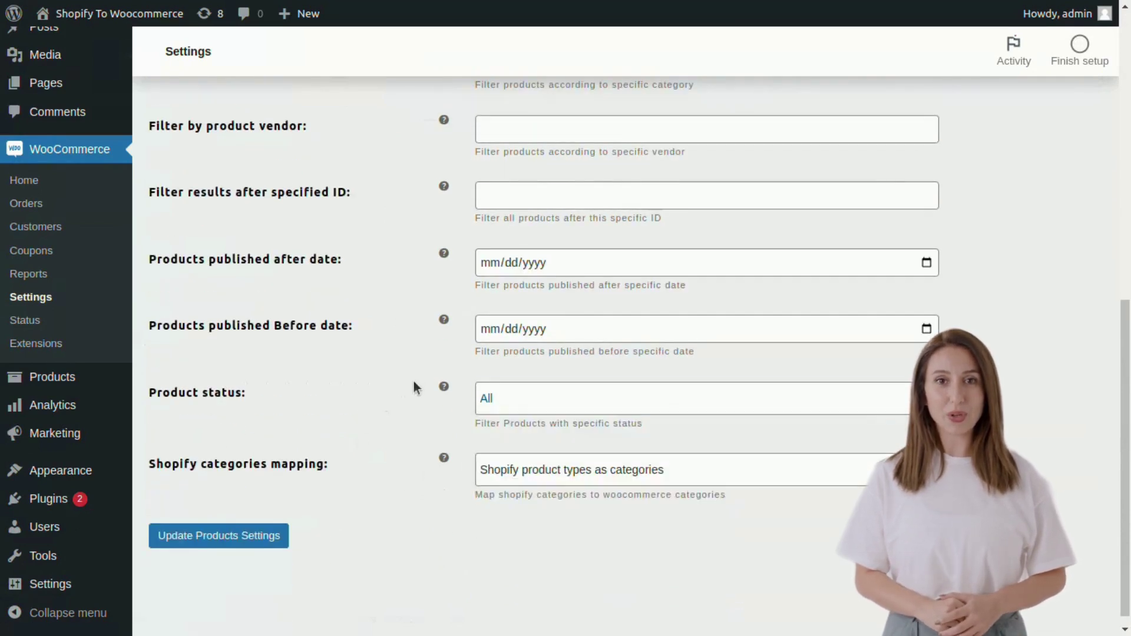
pyautogui.click(642, 470)
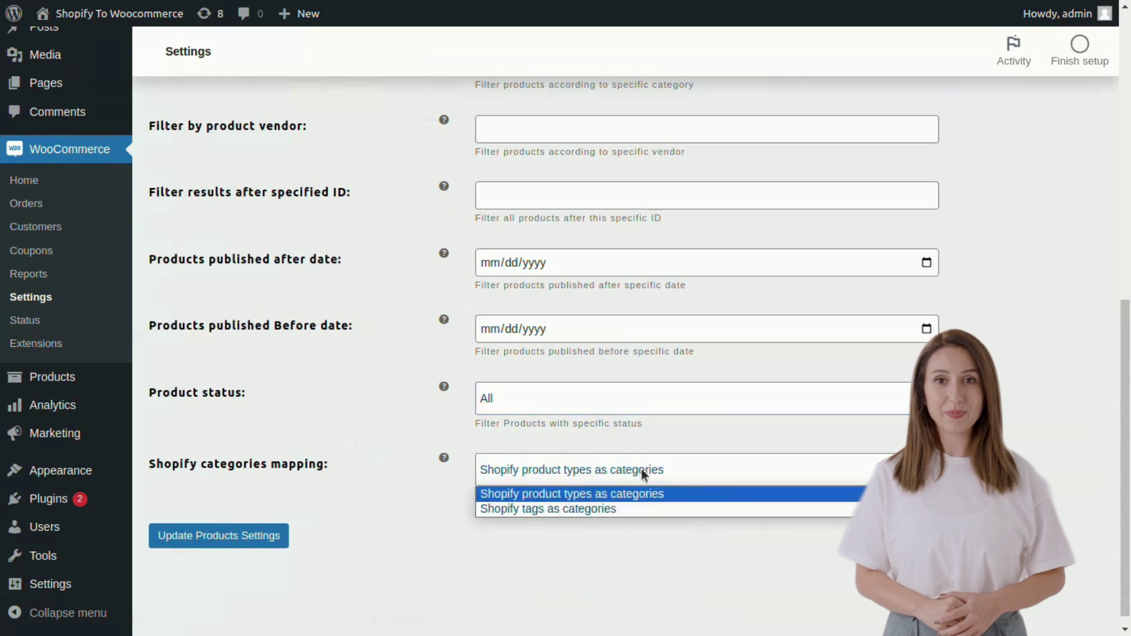
pyautogui.click(365, 427)
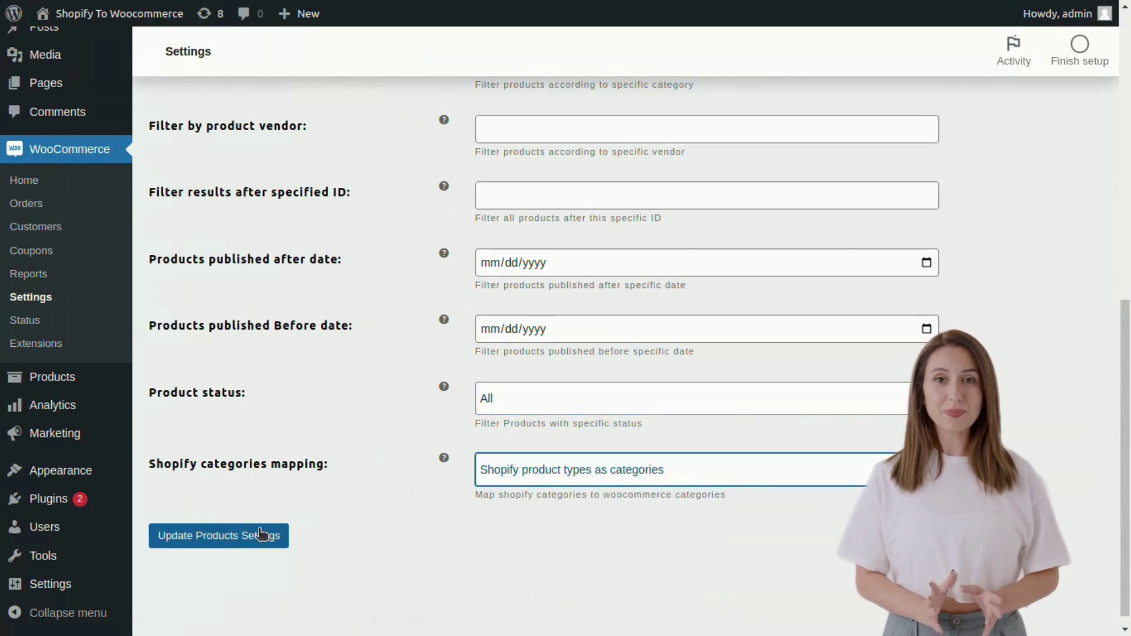
# - Re-enable 'Import all shopify Products'
pyautogui.scroll(4, 463, 231)
pyautogui.scroll(2, 458, 218)
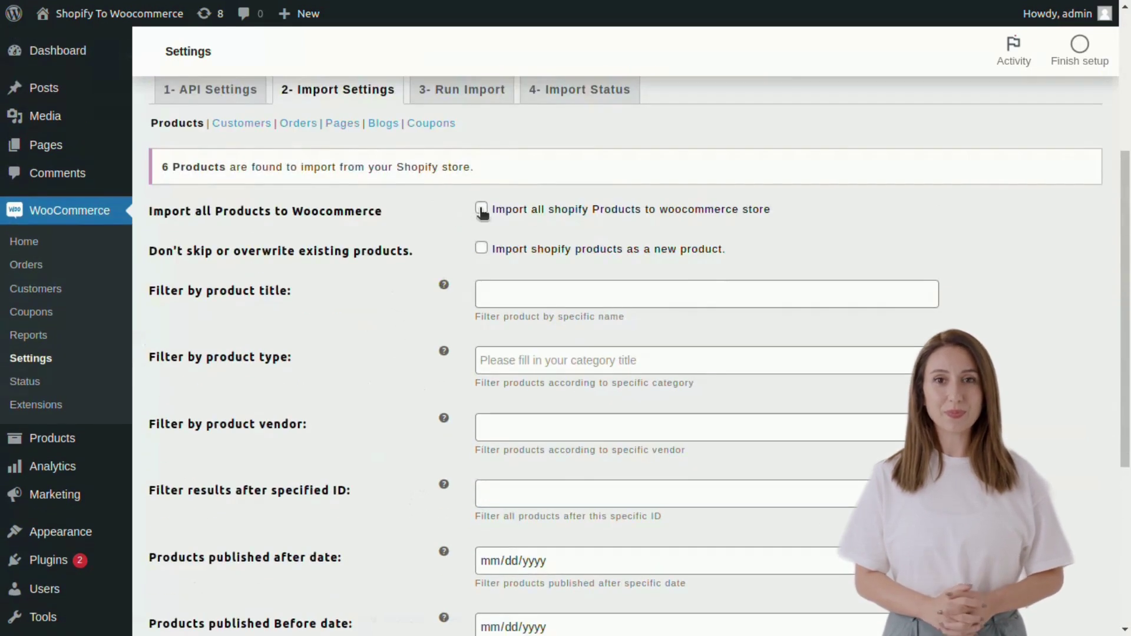
pyautogui.click(481, 210)
pyautogui.scroll(3, 354, 271)
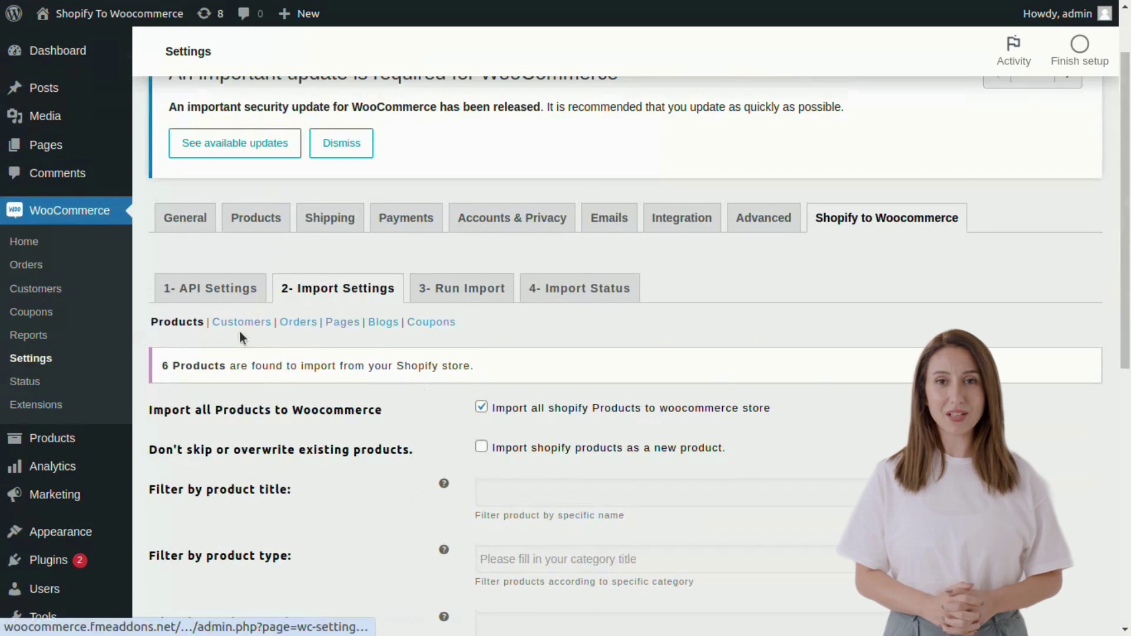
# - Show the Customers settings (1 customer found), uncheck 'Import all shopify Customers', and save
pyautogui.click(241, 325)
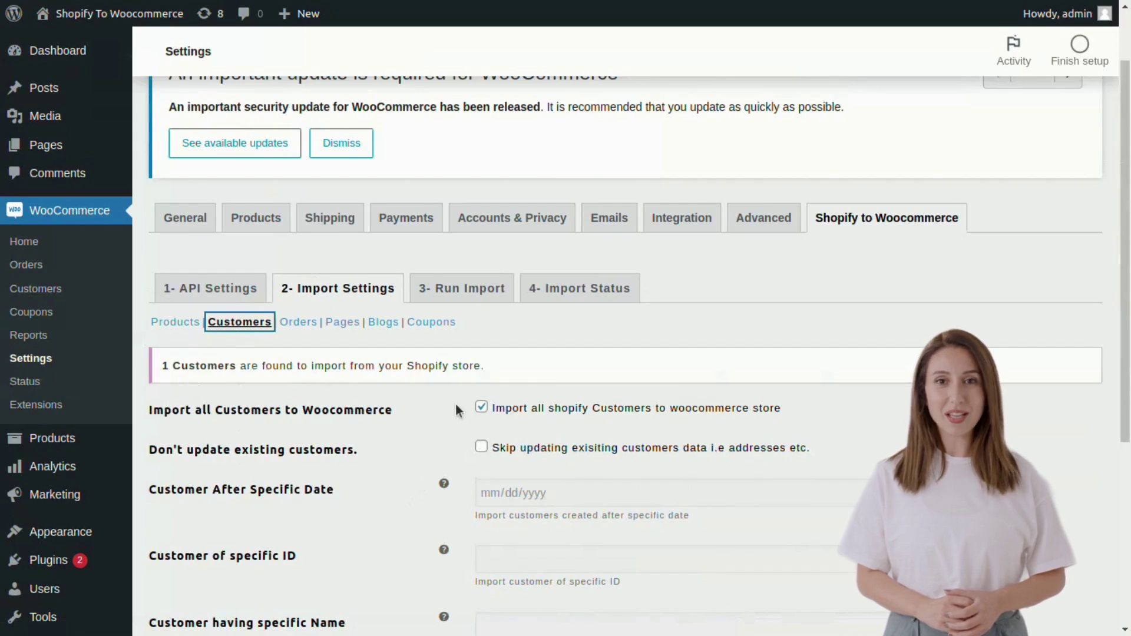
pyautogui.click(481, 407)
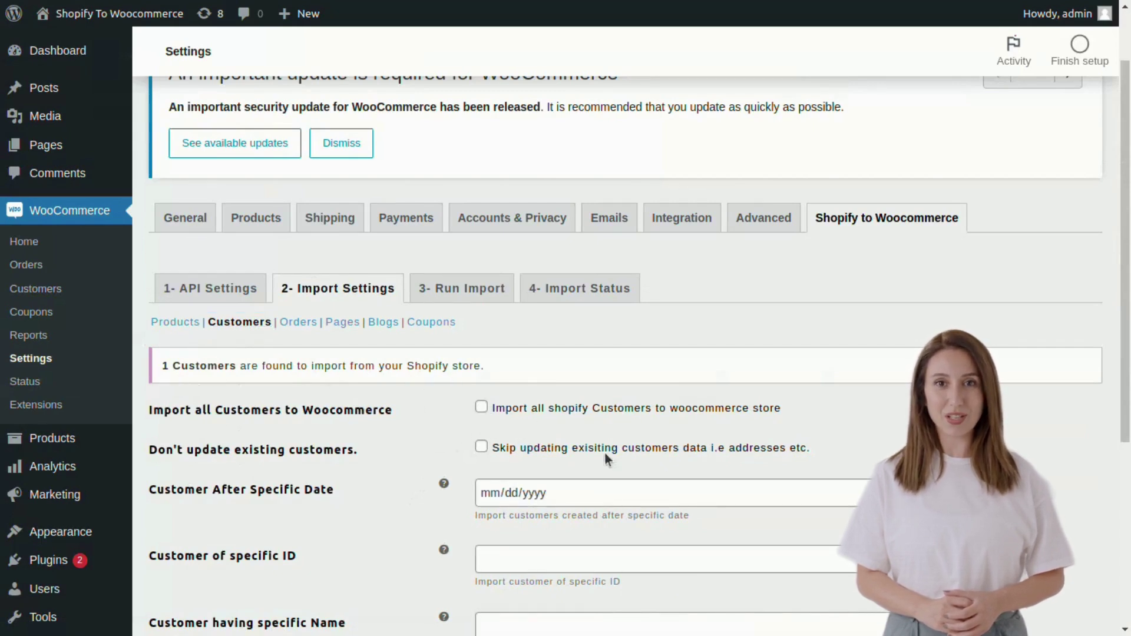
pyautogui.scroll(-2, 365, 418)
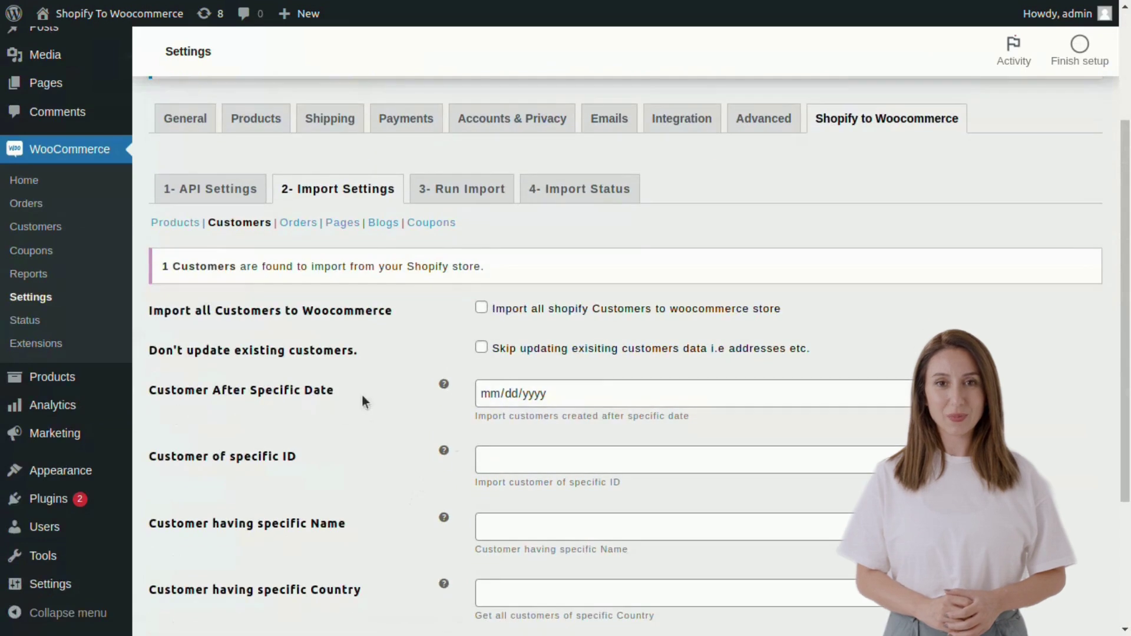
pyautogui.scroll(-4, 453, 394)
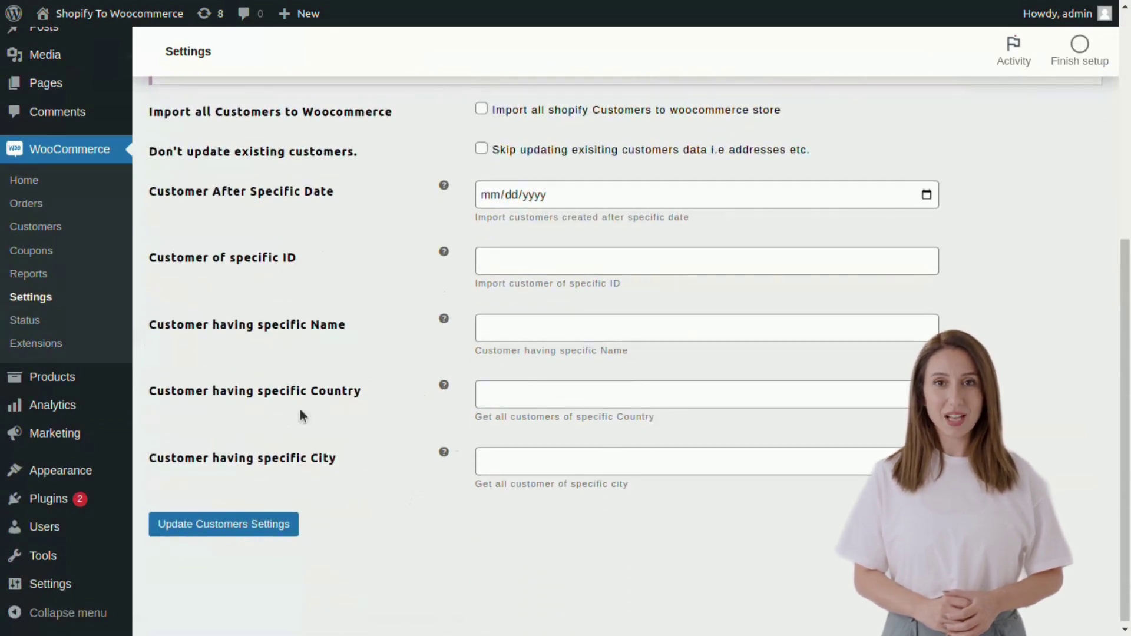
pyautogui.click(239, 522)
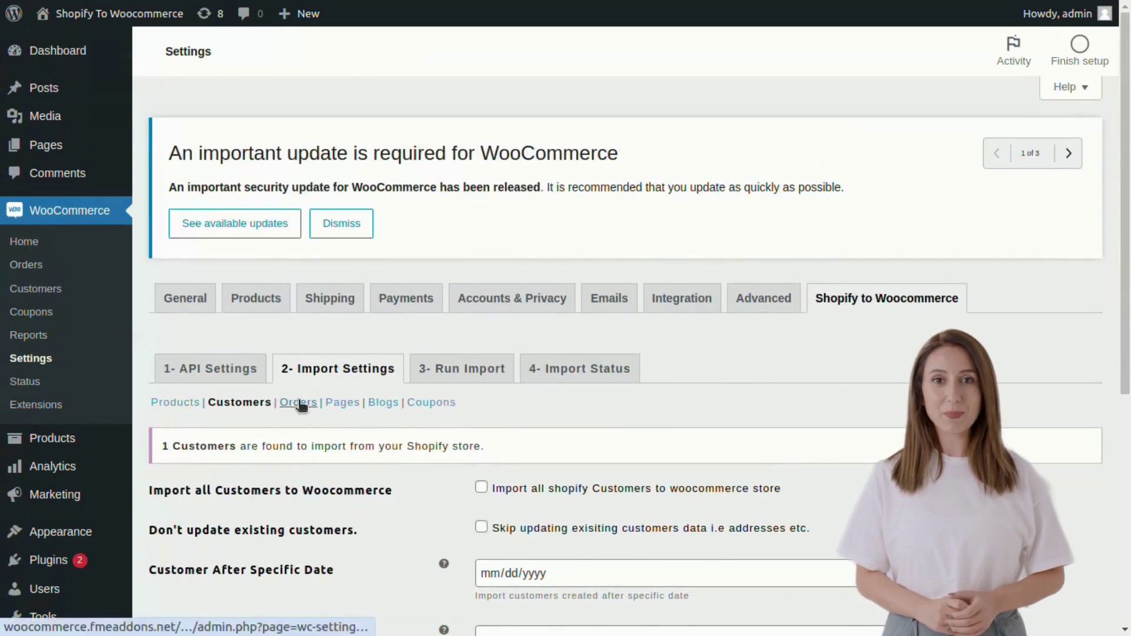
# - Show the Orders settings (9 orders found), leaving the fulfillment status filter at Choose status
pyautogui.click(298, 404)
pyautogui.scroll(-2, 205, 356)
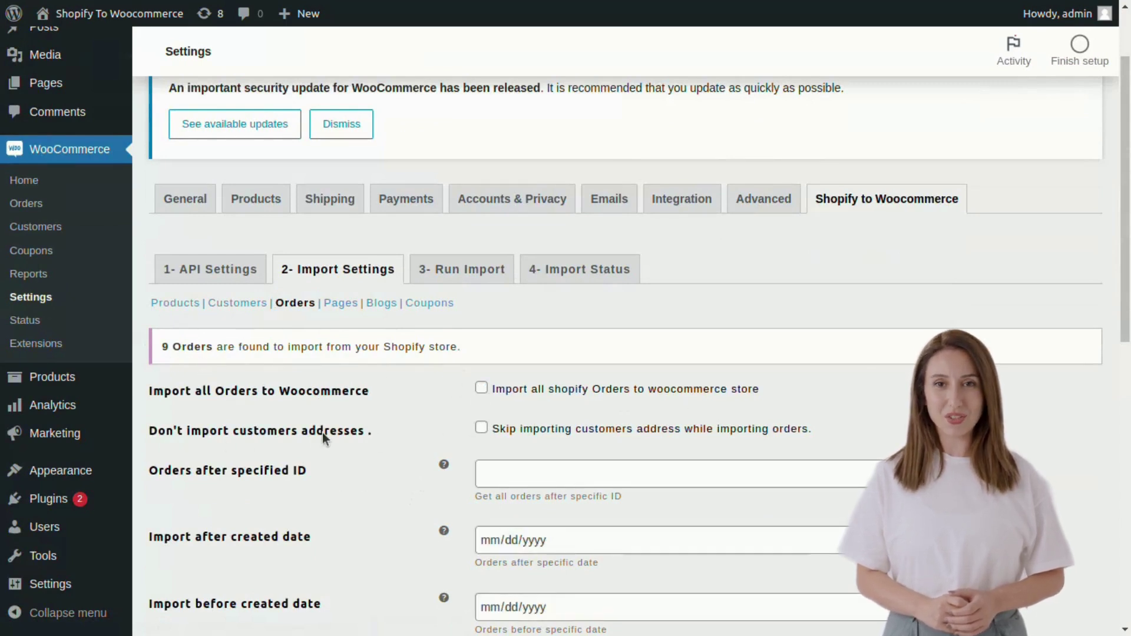
pyautogui.scroll(-3, 377, 440)
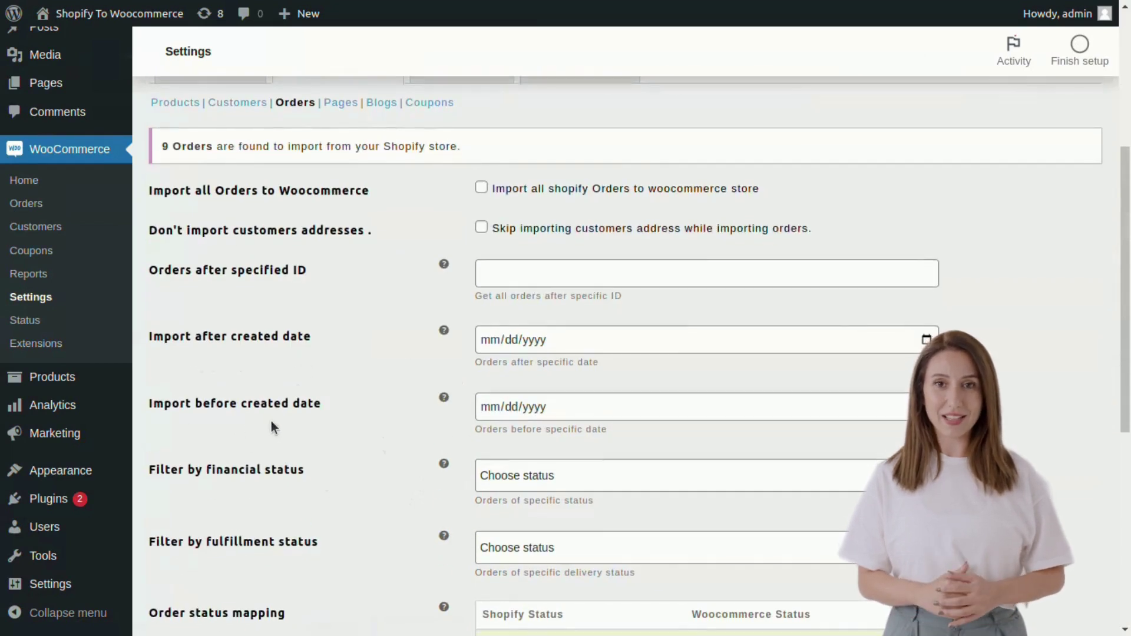
pyautogui.scroll(-2, 271, 421)
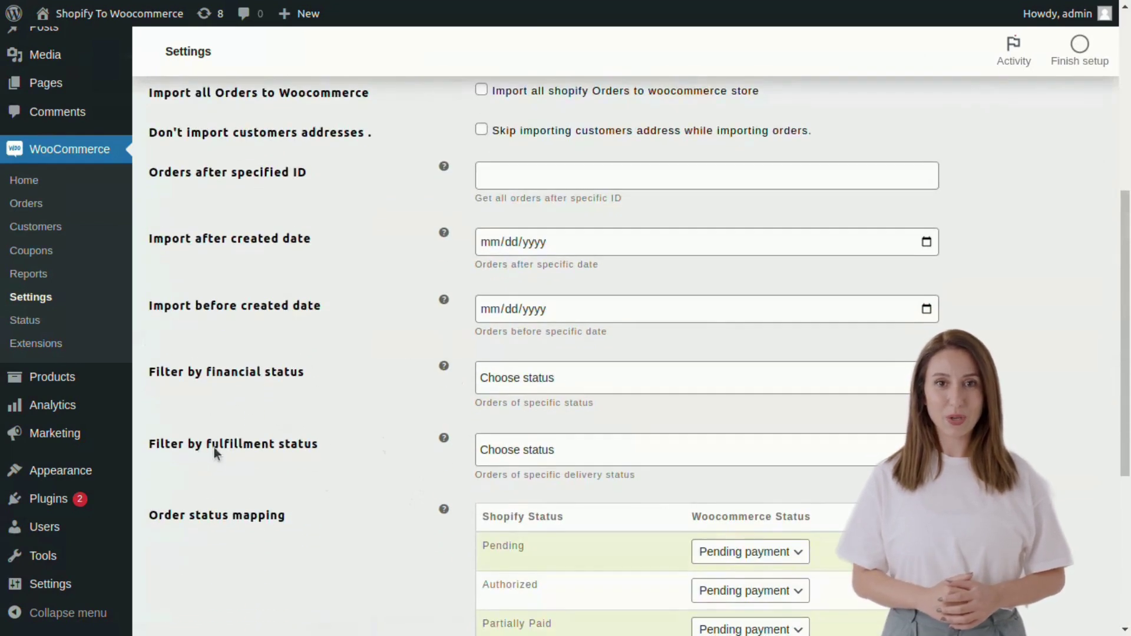
pyautogui.click(529, 449)
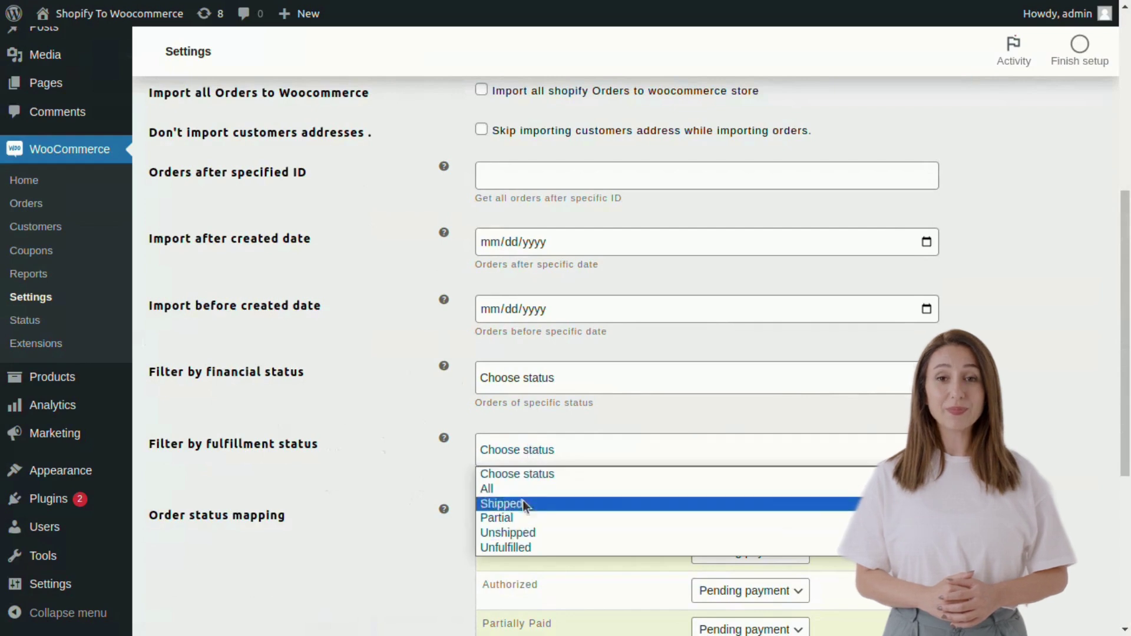
pyautogui.click(393, 419)
# - Keep Shopify Pending orders mapped to Pending payment and save the Orders settings
pyautogui.scroll(-4, 369, 395)
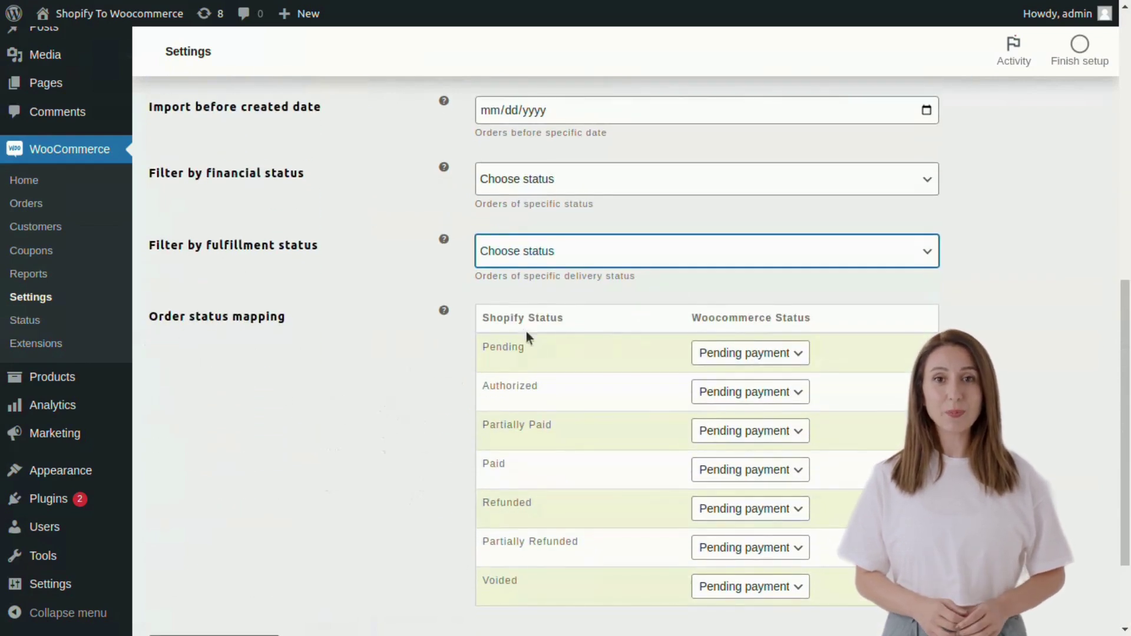
pyautogui.click(740, 355)
pyautogui.click(371, 402)
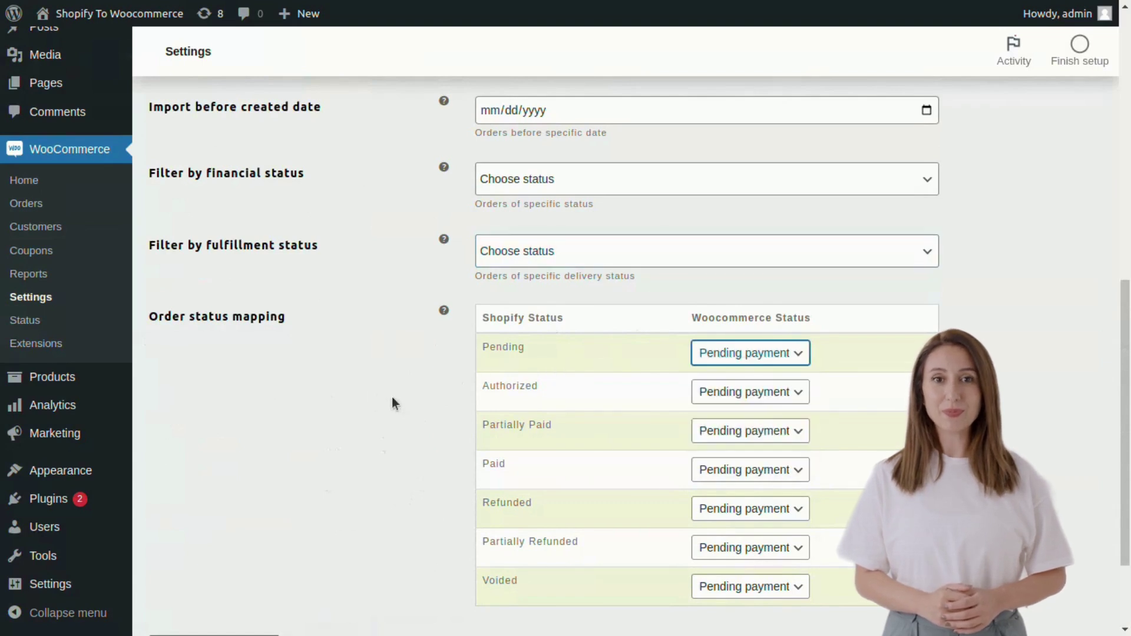
pyautogui.scroll(-3, 377, 392)
pyautogui.click(239, 518)
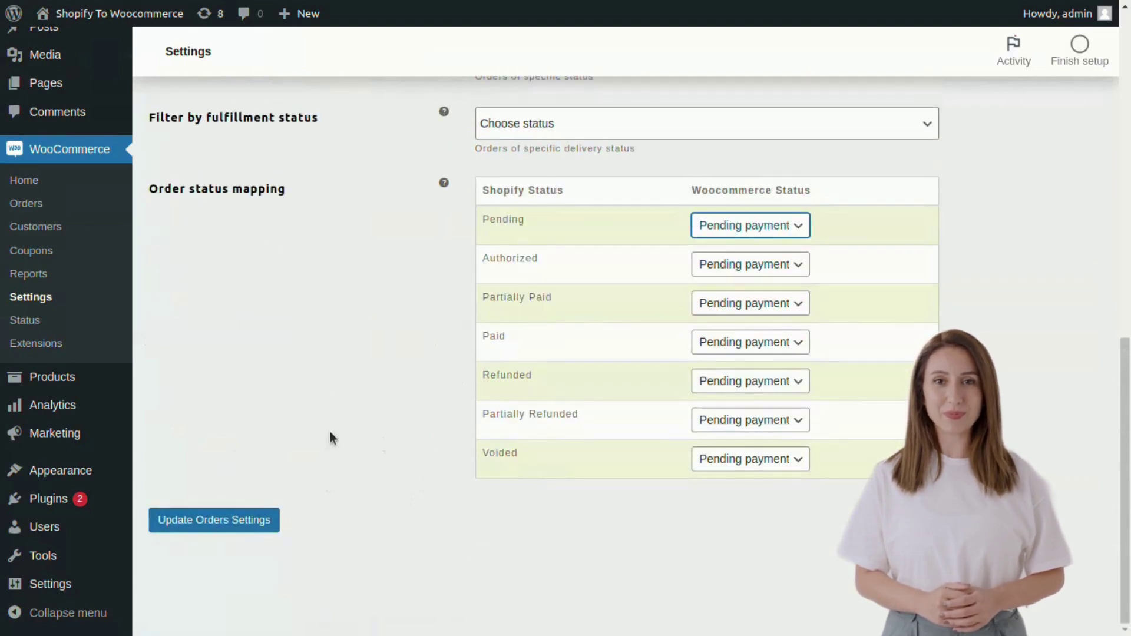
pyautogui.scroll(3, 322, 377)
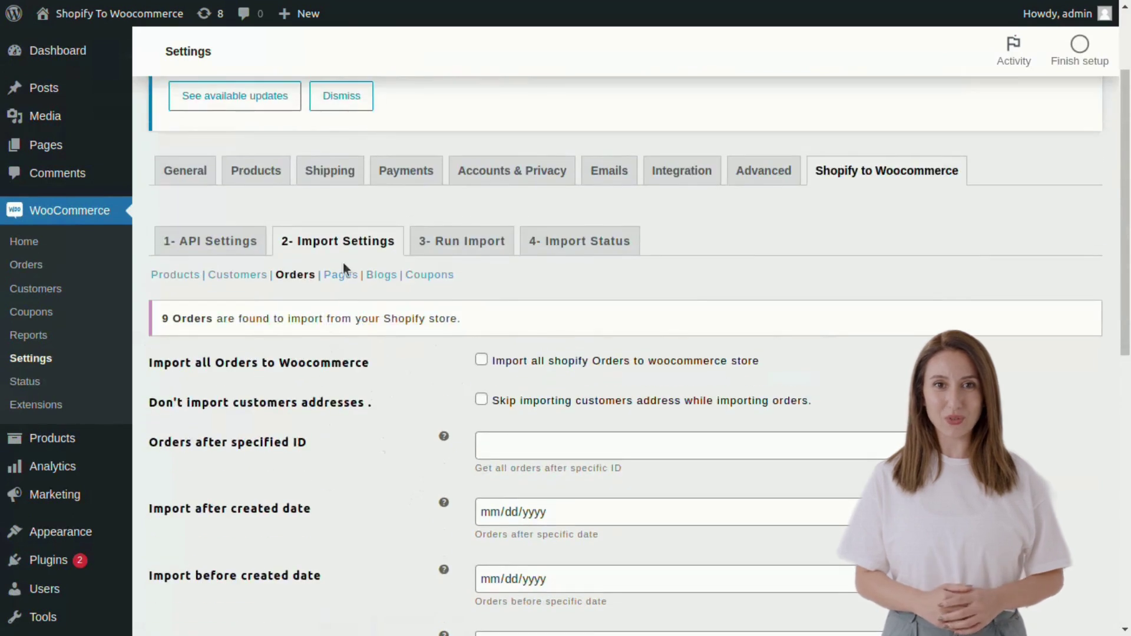
# - Under Pages, uncheck 'Import all shopify Pages' and keep the page status filter at All
pyautogui.click(339, 276)
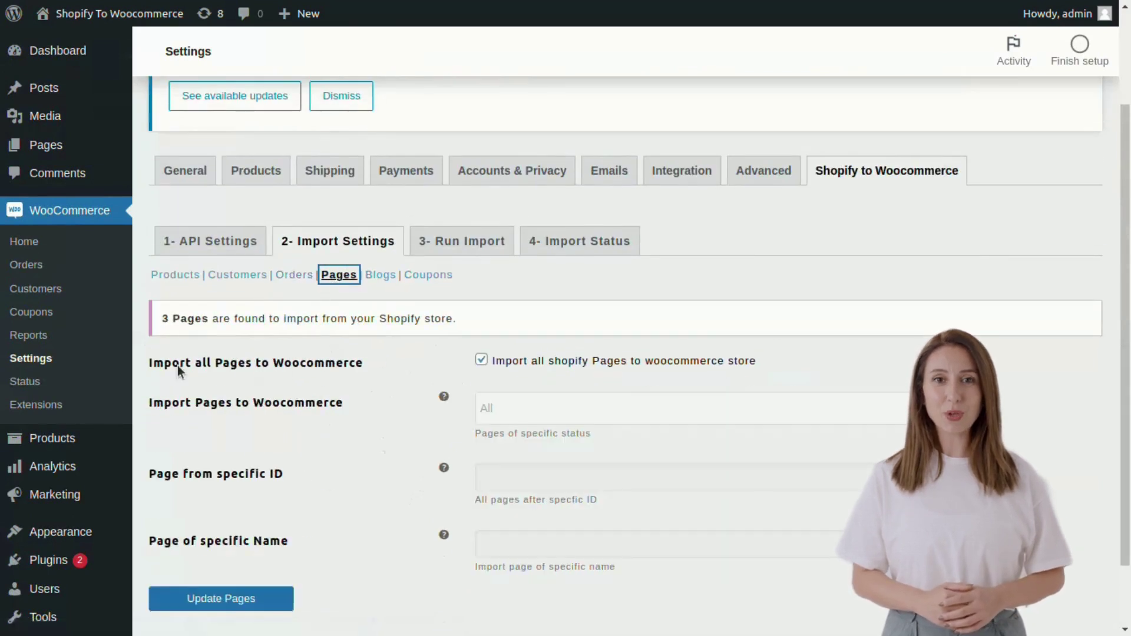
pyautogui.click(482, 361)
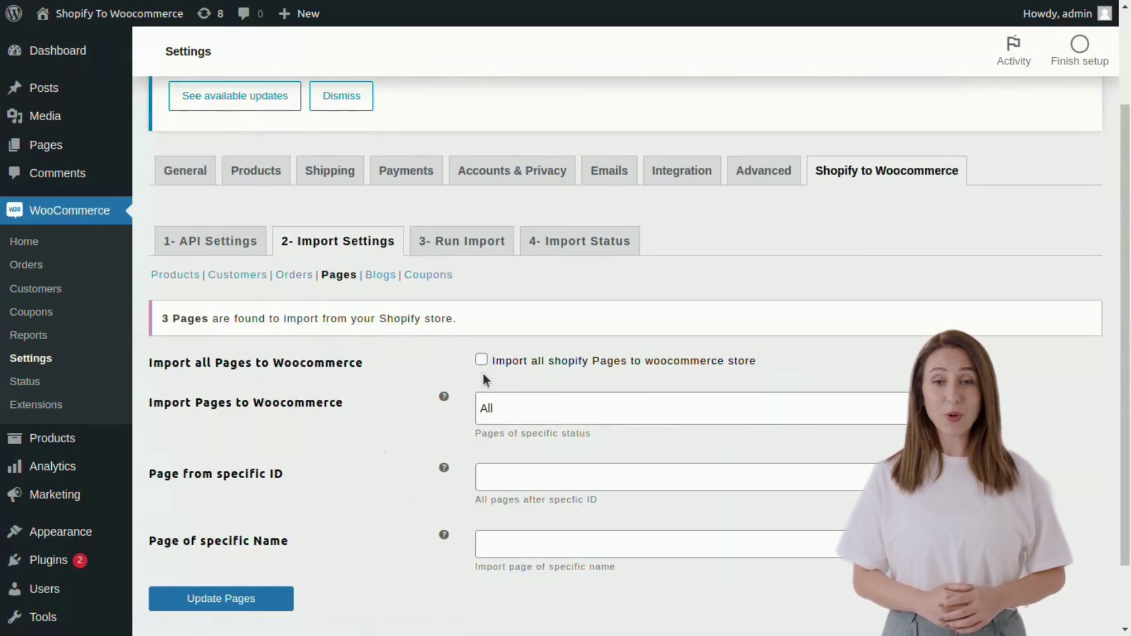
pyautogui.click(516, 410)
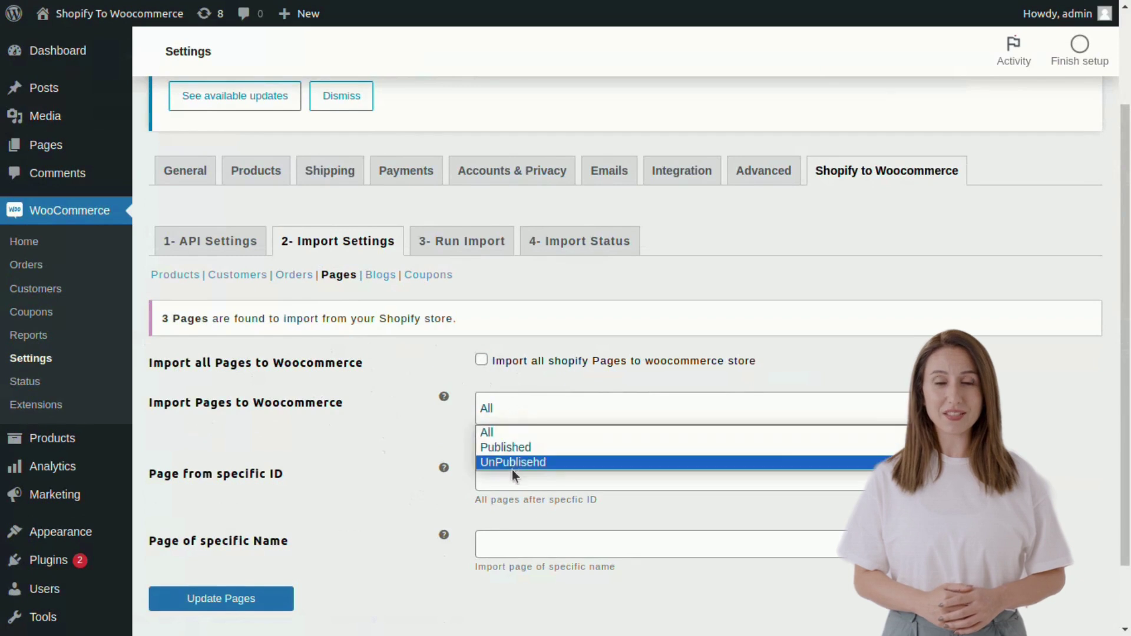
pyautogui.click(388, 448)
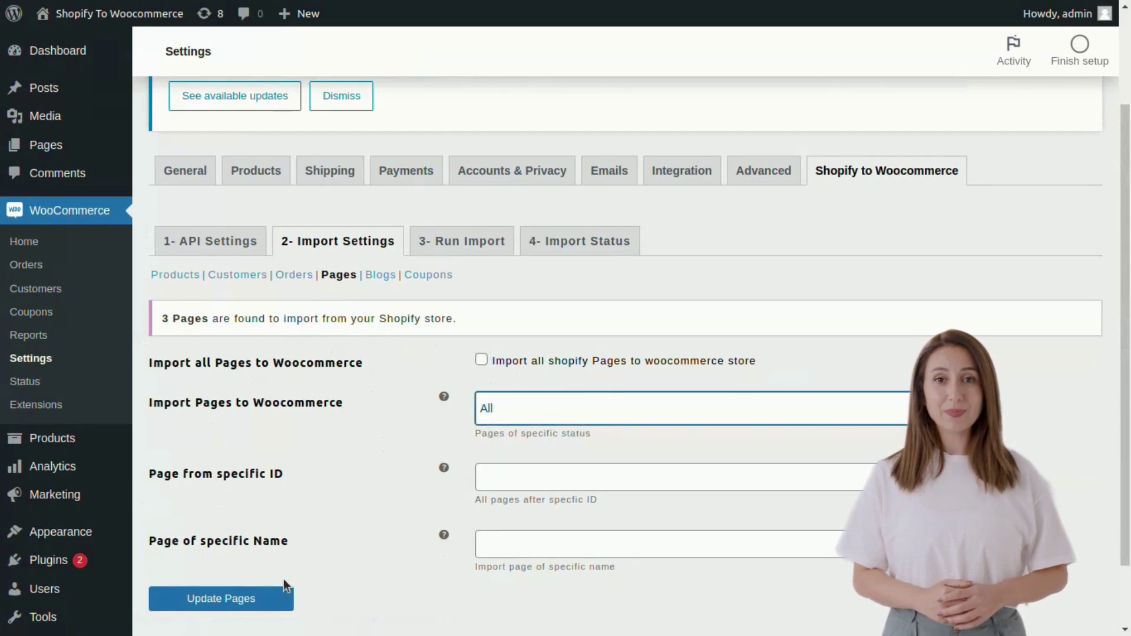
# - Under Blogs, uncheck 'Import all shopify Articles', then show the Coupons settings
pyautogui.click(378, 276)
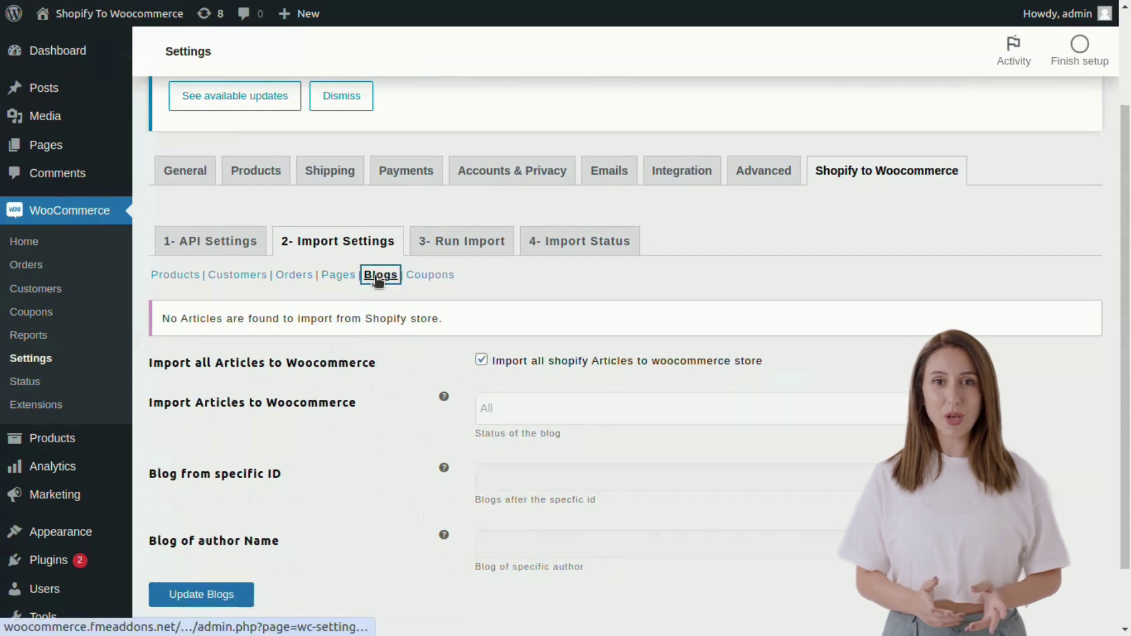
pyautogui.click(482, 361)
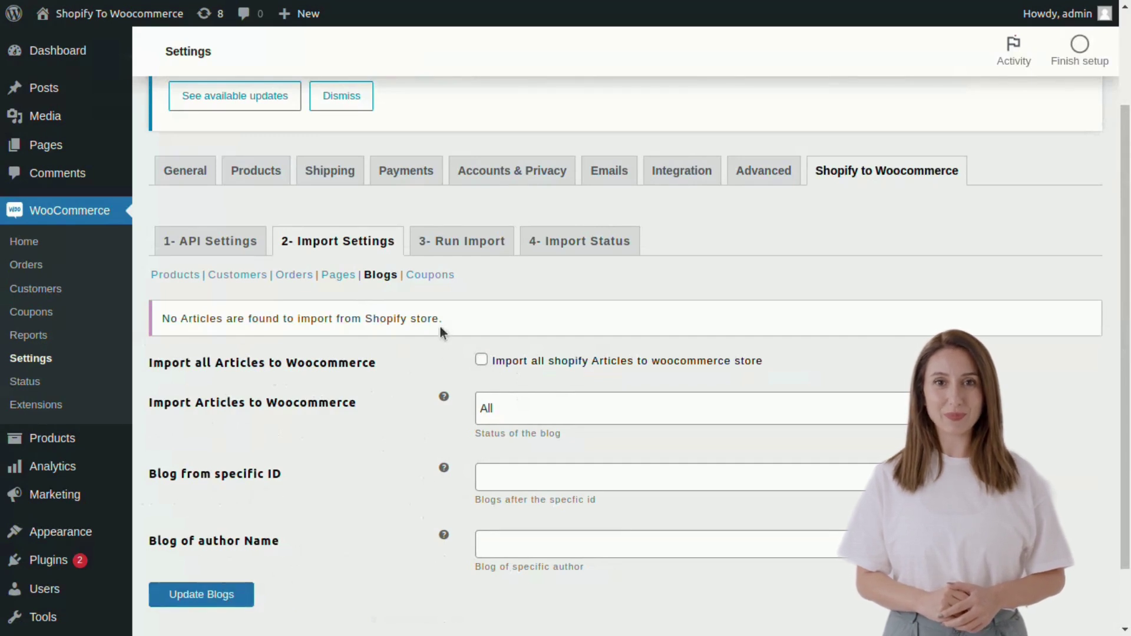
pyautogui.click(430, 276)
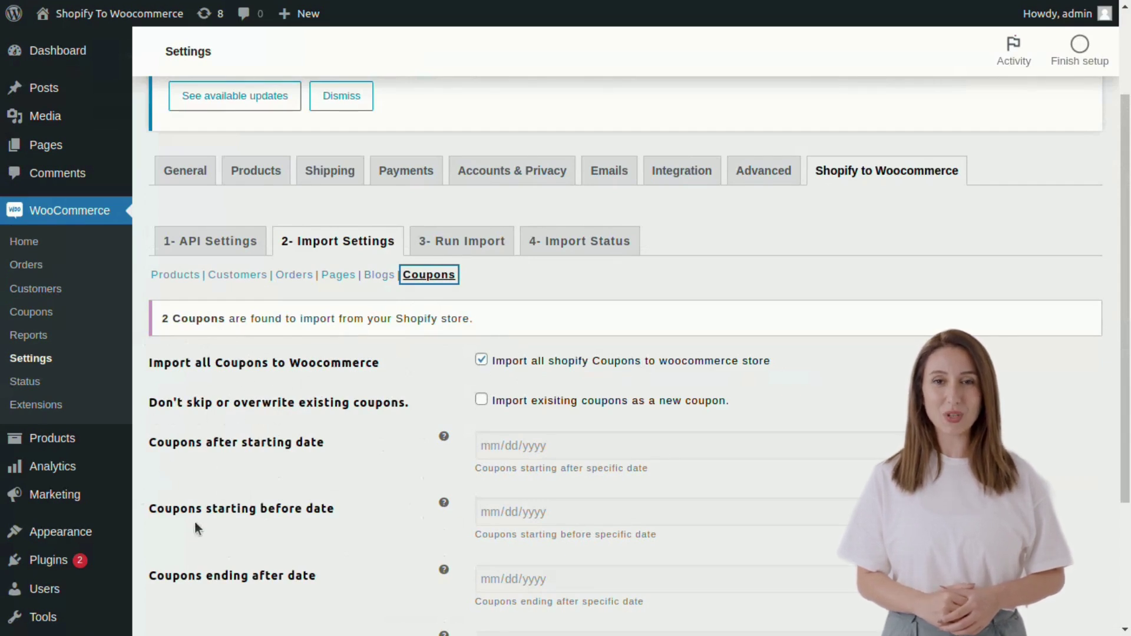
# - Uncheck 'Import all shopify Coupons', save the Coupons settings, and return to Products settings
pyautogui.click(481, 360)
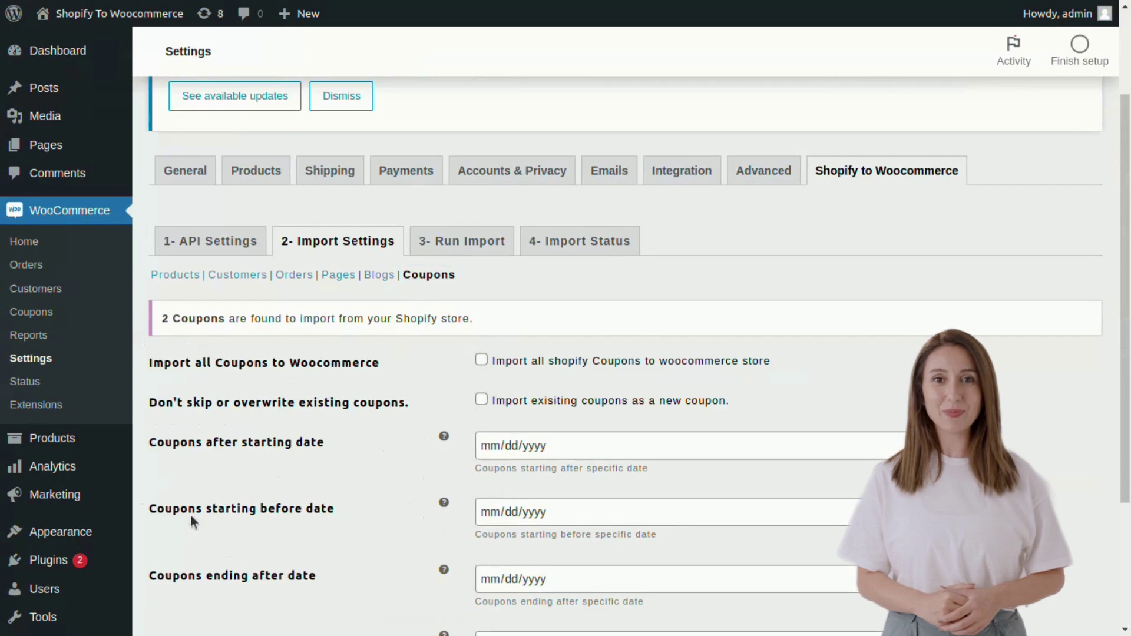
pyautogui.scroll(-3, 385, 457)
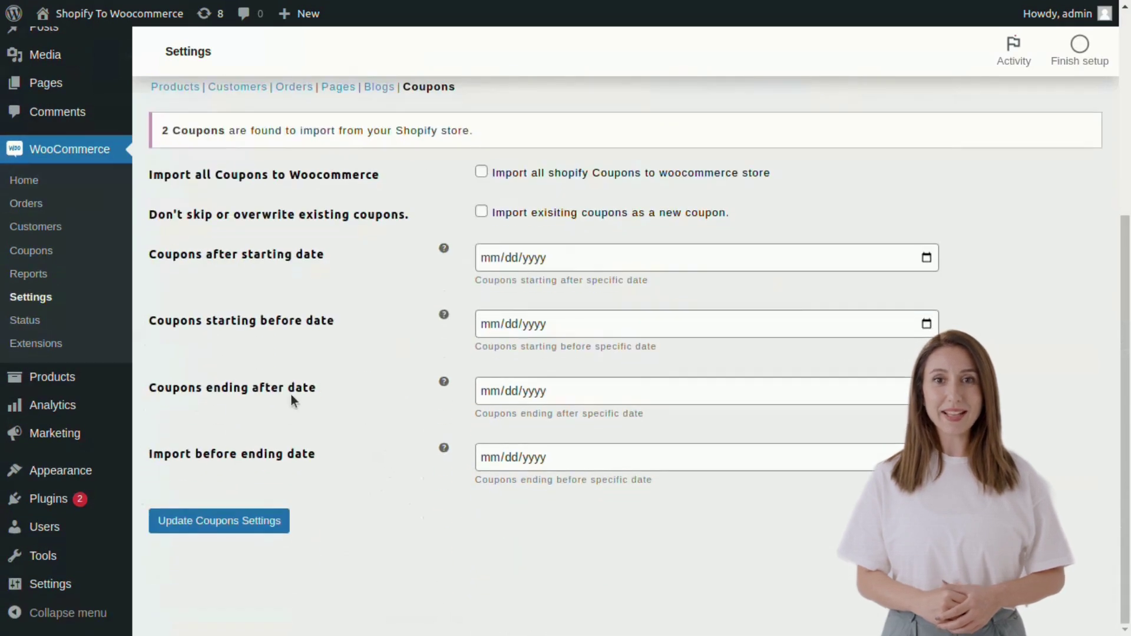
pyautogui.click(248, 519)
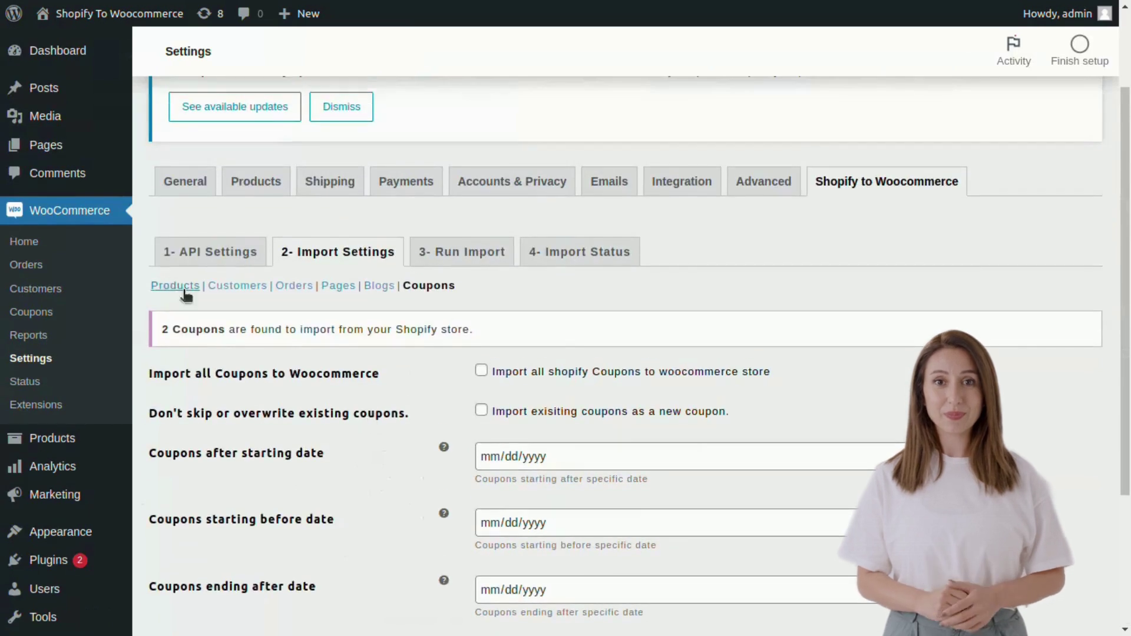
pyautogui.click(180, 287)
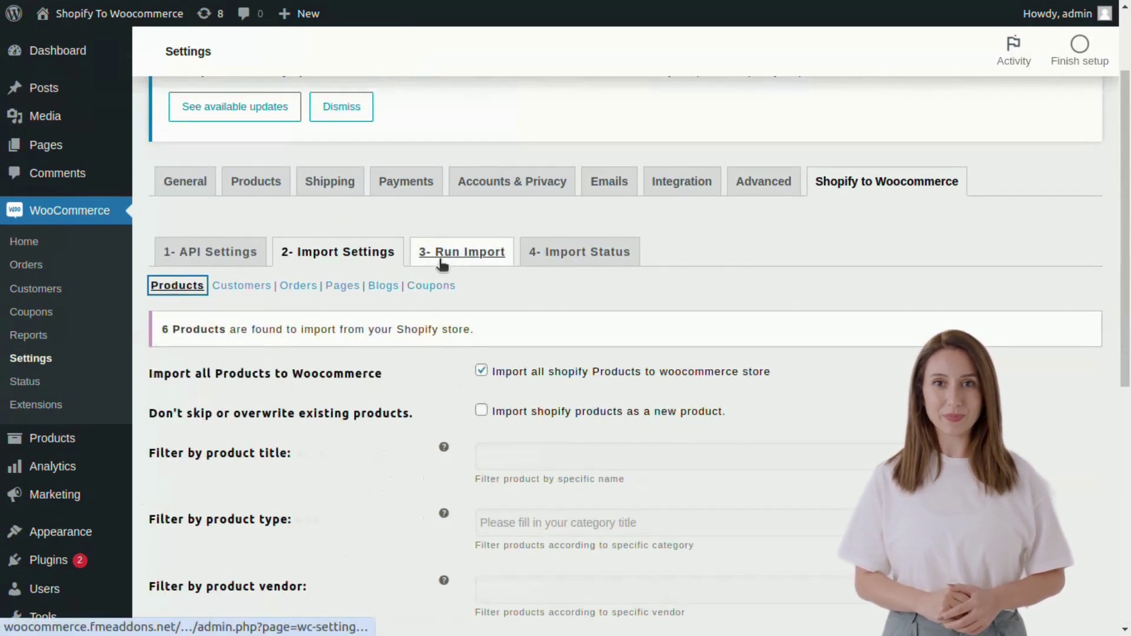
# - On the 3- Run Import step, leave 'Import all data to Woocommerce' off to show per-type import buttons
pyautogui.click(462, 259)
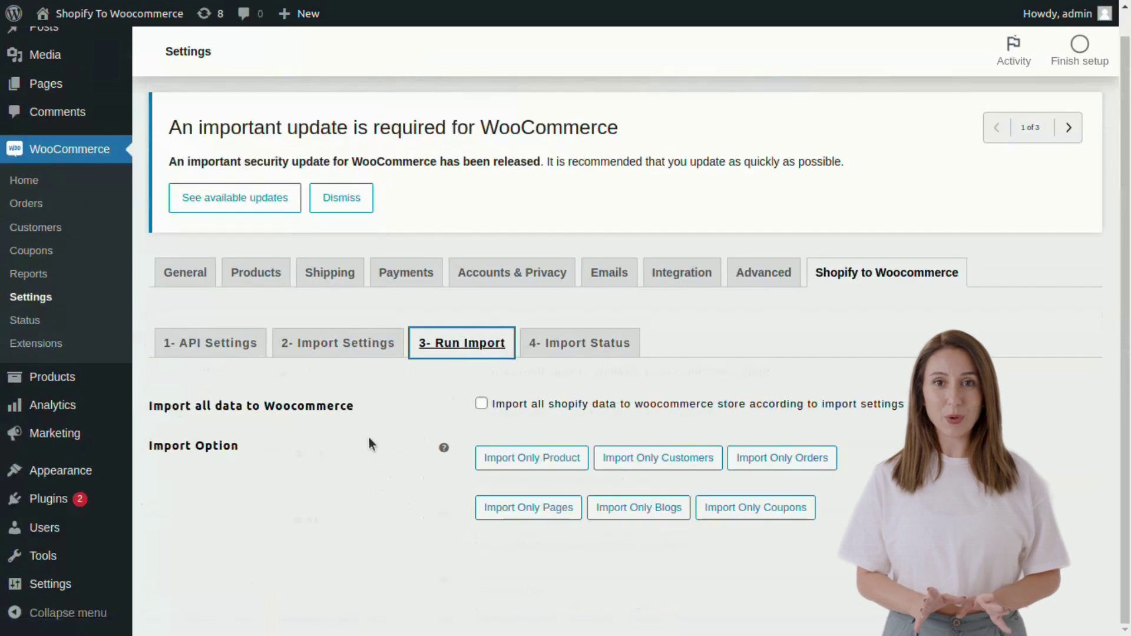
pyautogui.click(481, 405)
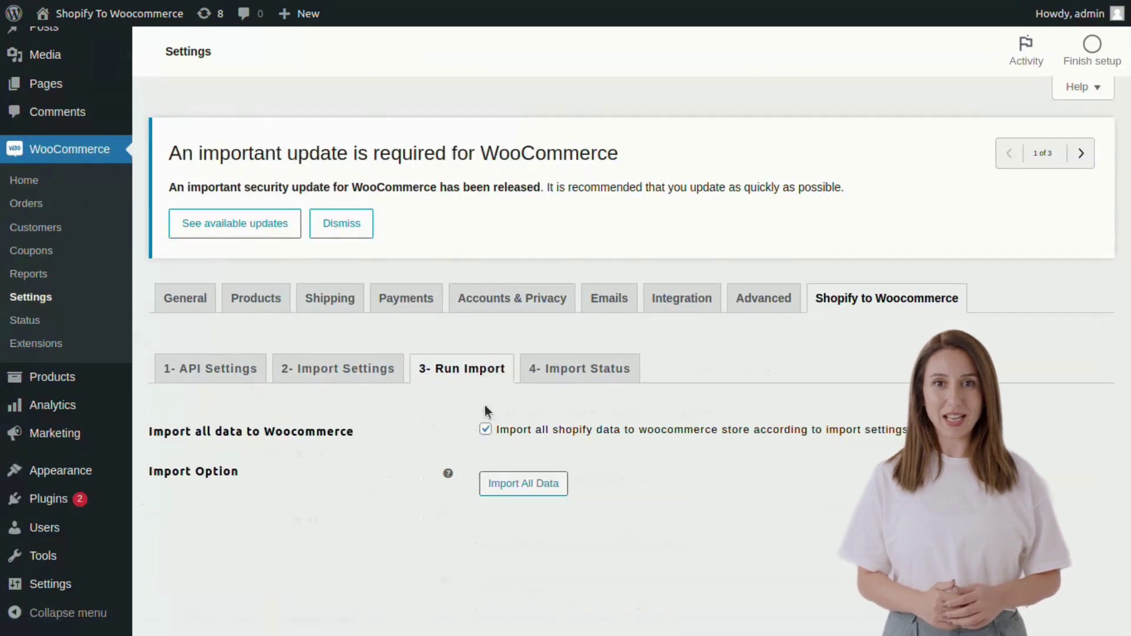
pyautogui.click(485, 431)
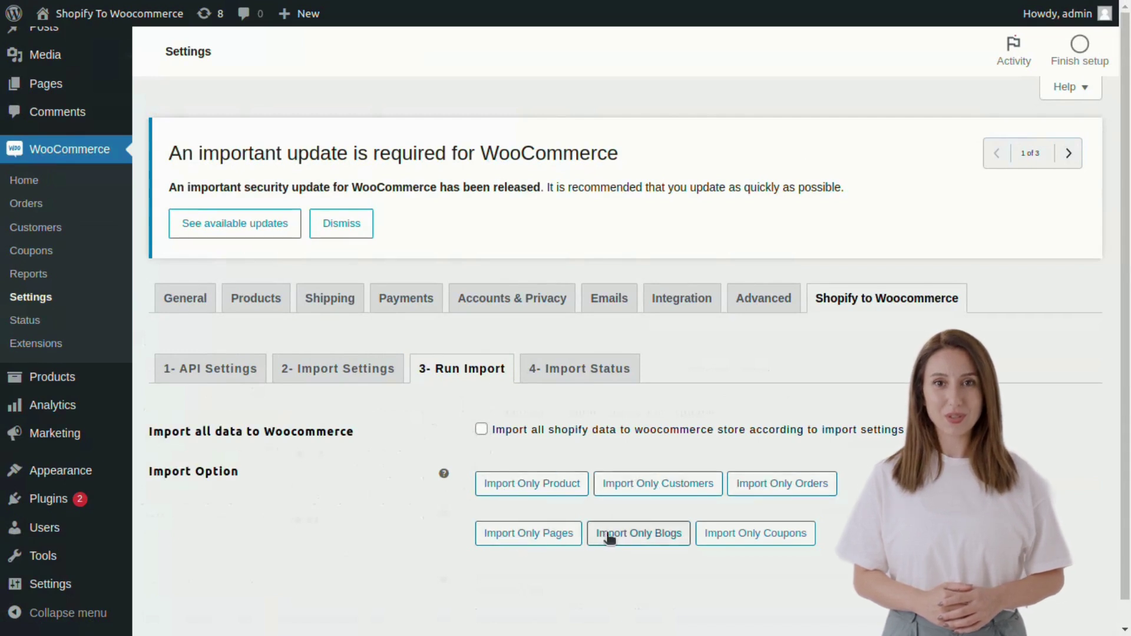
# - View the 4- Import Status step, showing 69 of 69 products imported and other types pending
pyautogui.click(581, 369)
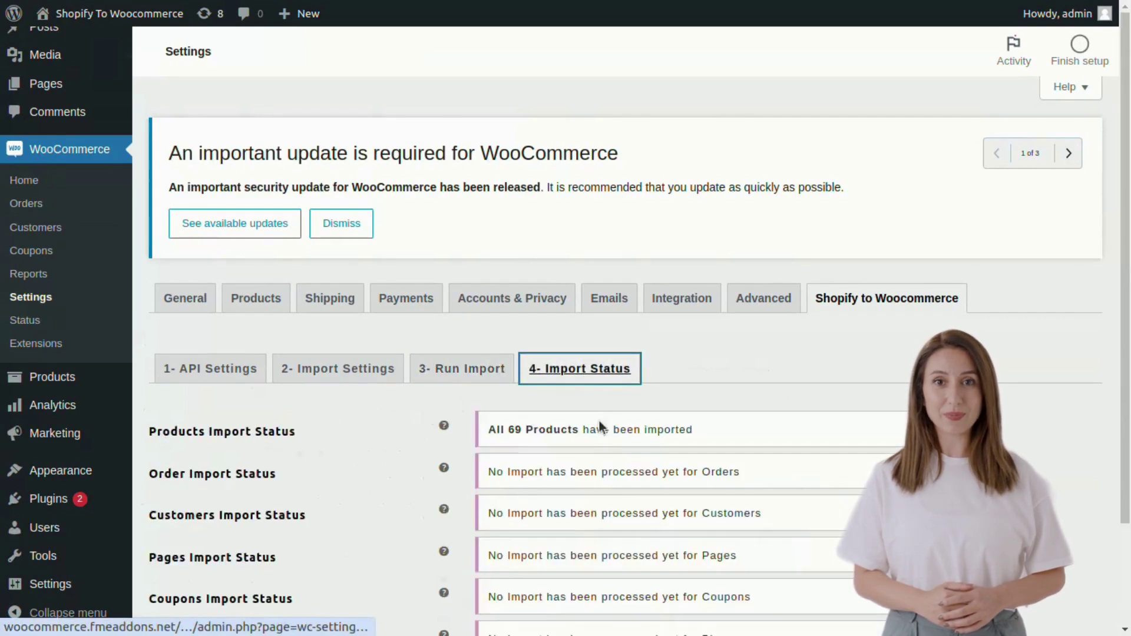
pyautogui.scroll(-2, 369, 416)
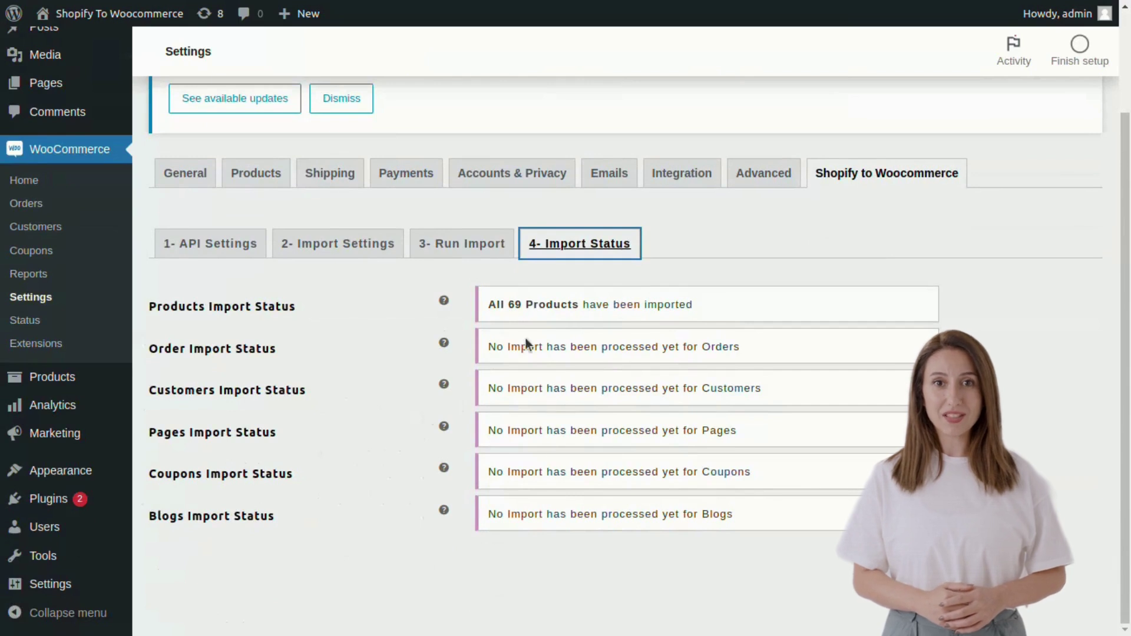